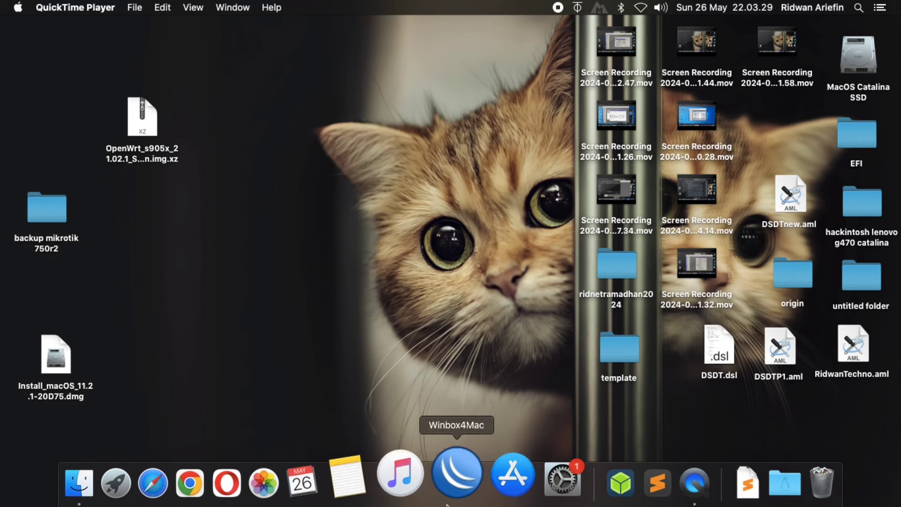
Open WinBox and connect to the discovered MikroTik RBGrooveGA-52 neighbour as admin, then reposition the session window
left_click(461, 470)
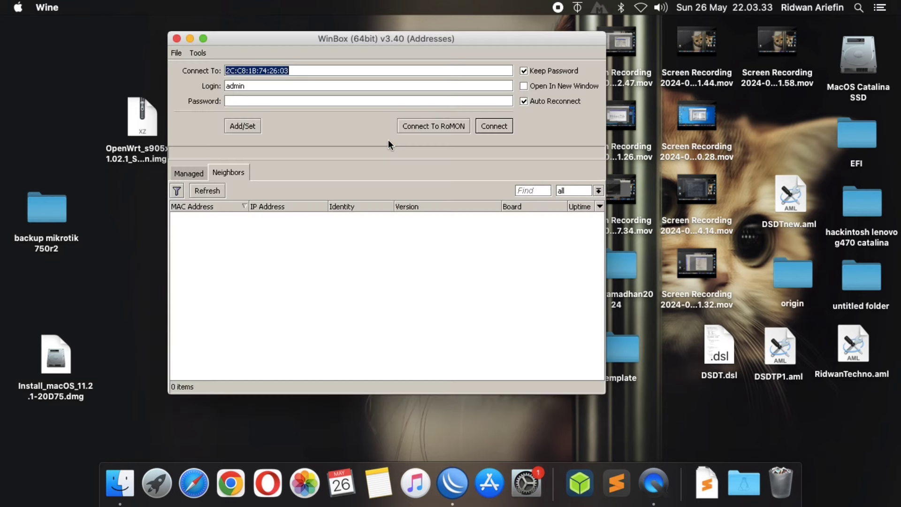
left_click(206, 215)
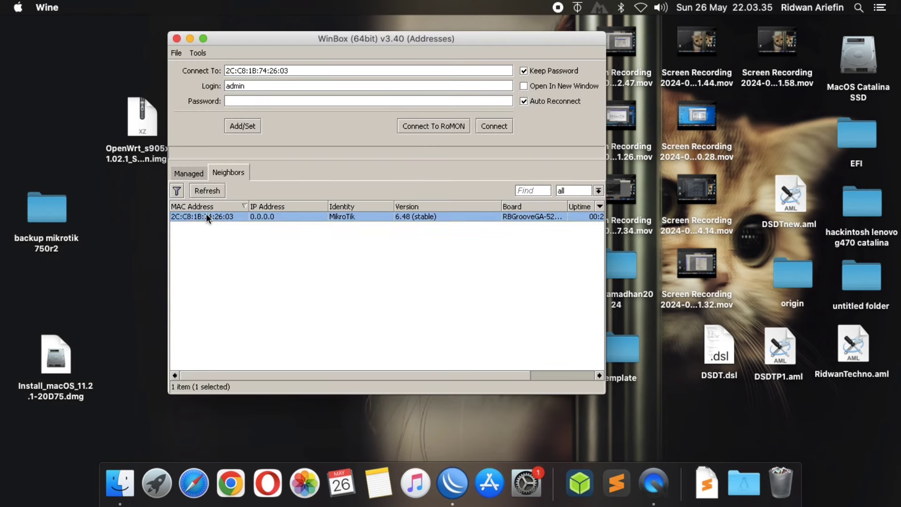
left_click(499, 127)
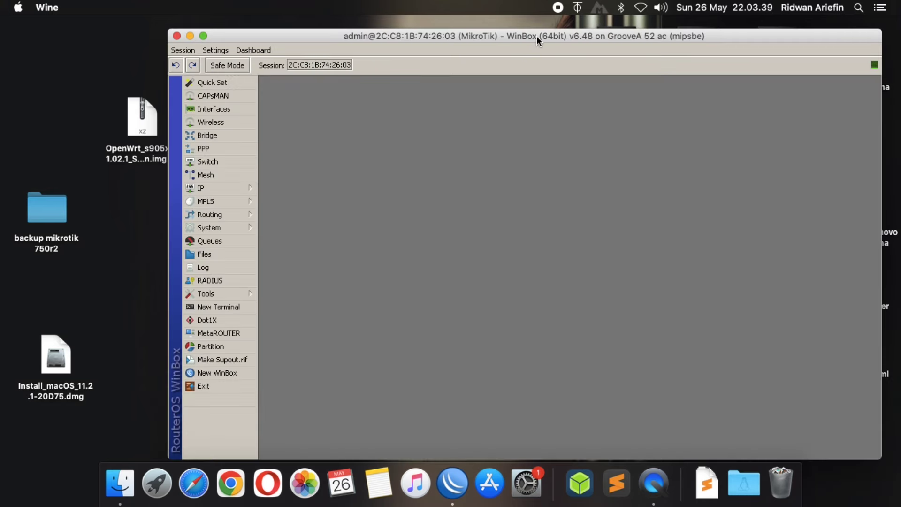
left_click_drag(536, 36, 480, 32)
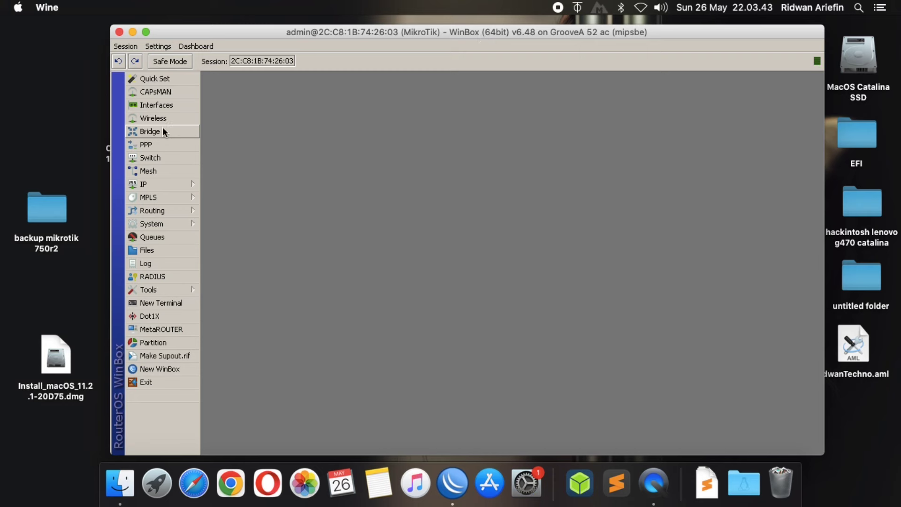
Enable the wlan1 wireless interface on the router
left_click(147, 120)
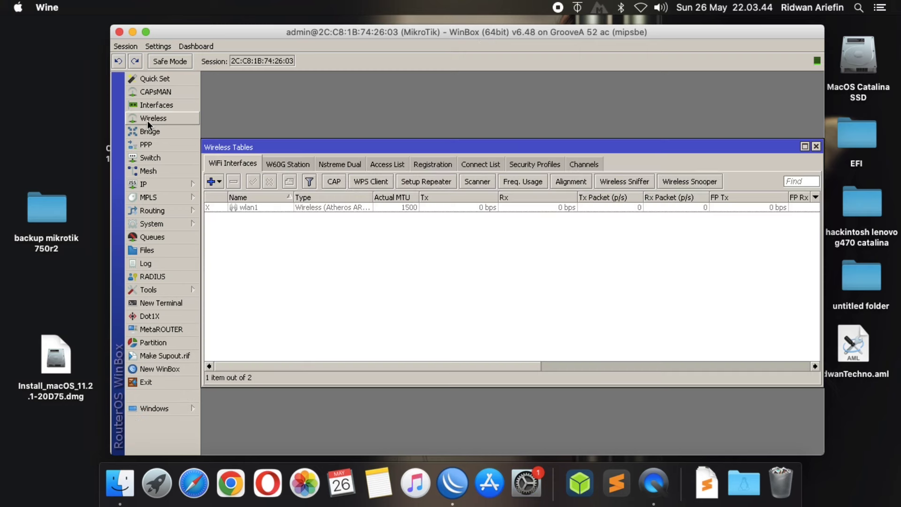
left_click(247, 207)
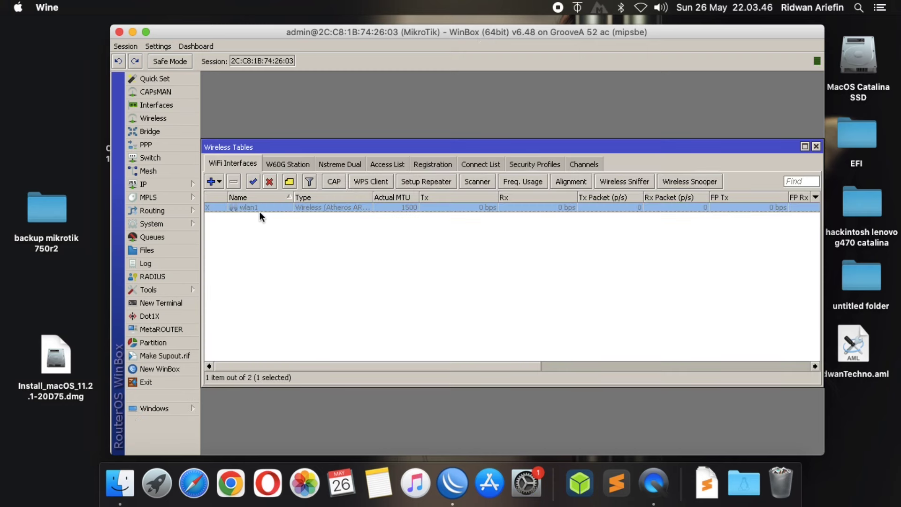
left_click(257, 183)
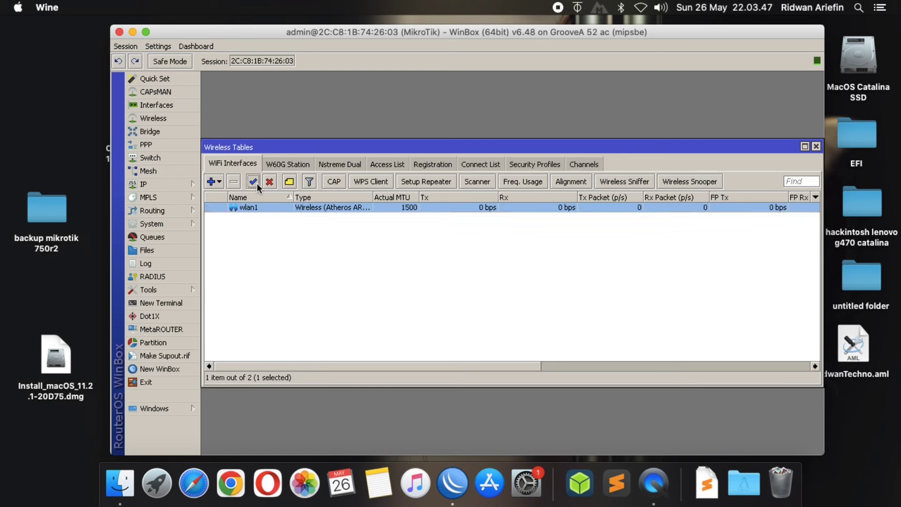
Set the wlan1 interface to ap bridge mode with the 2GHz-B/G/N band
double_click(251, 208)
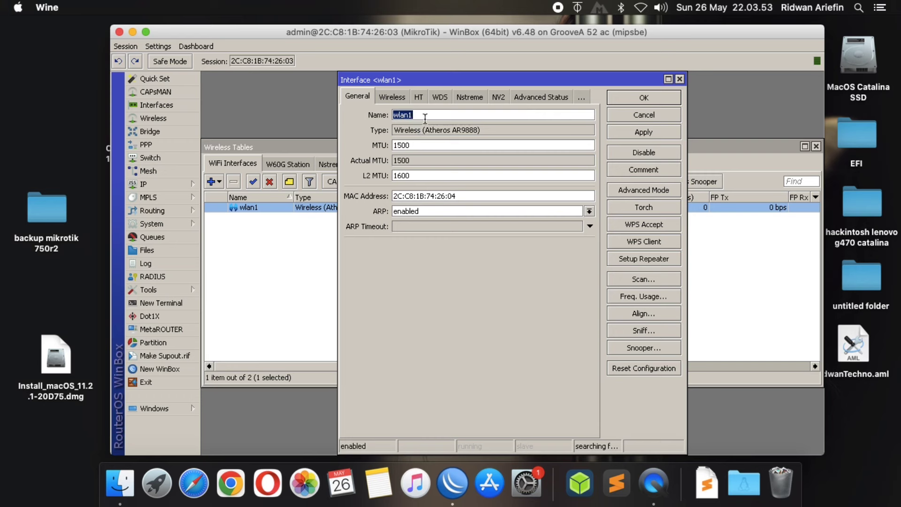
left_click(390, 98)
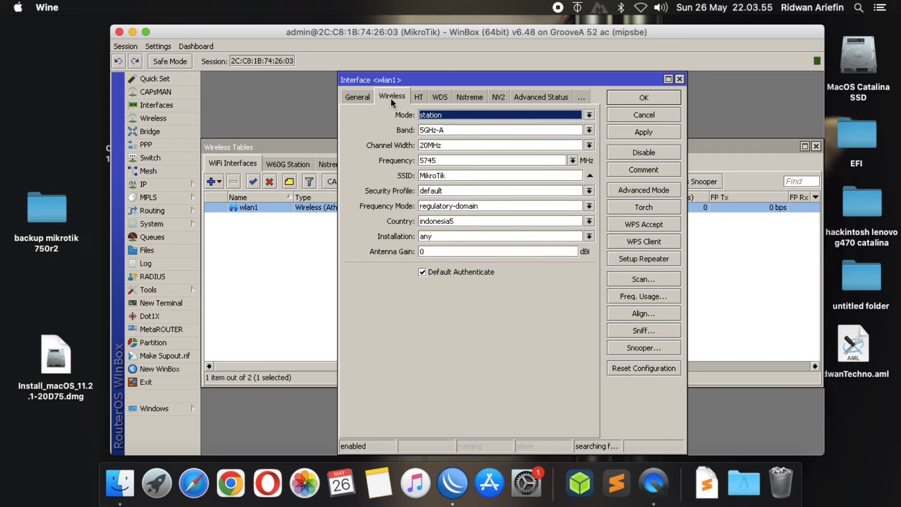
left_click(589, 115)
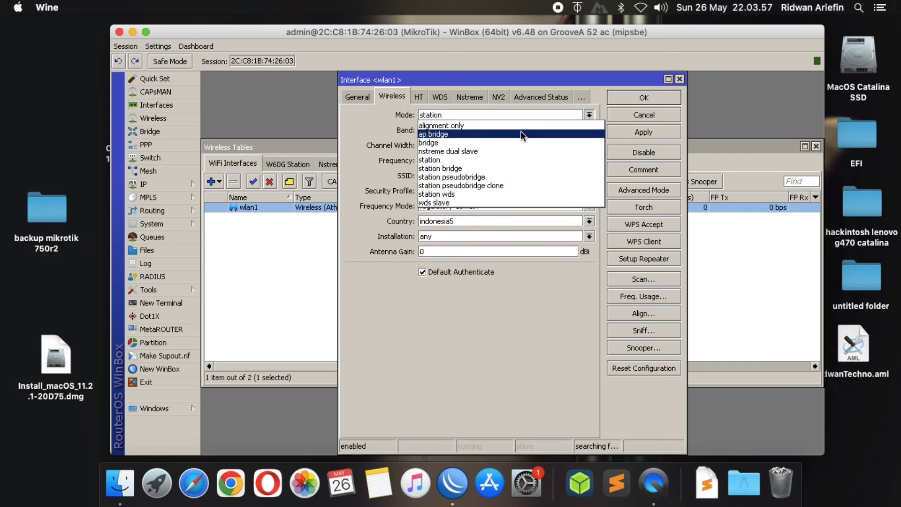
left_click(469, 134)
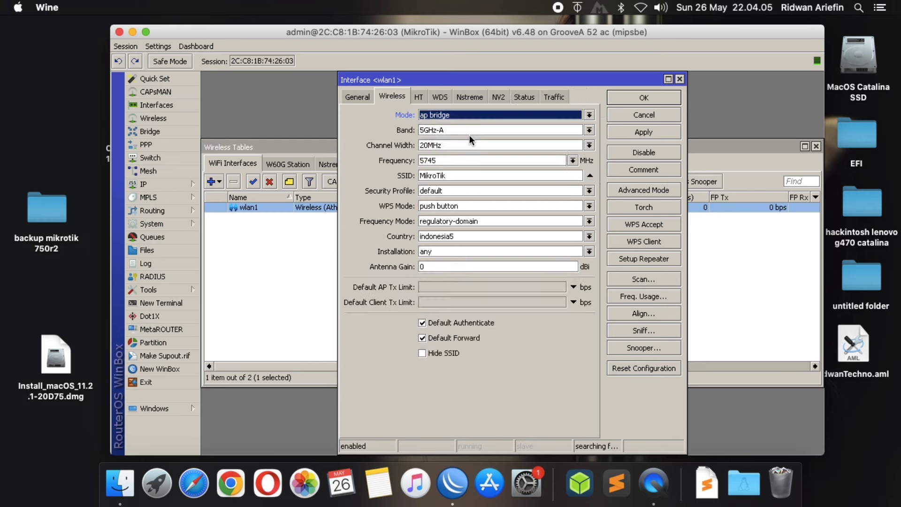
left_click(505, 129)
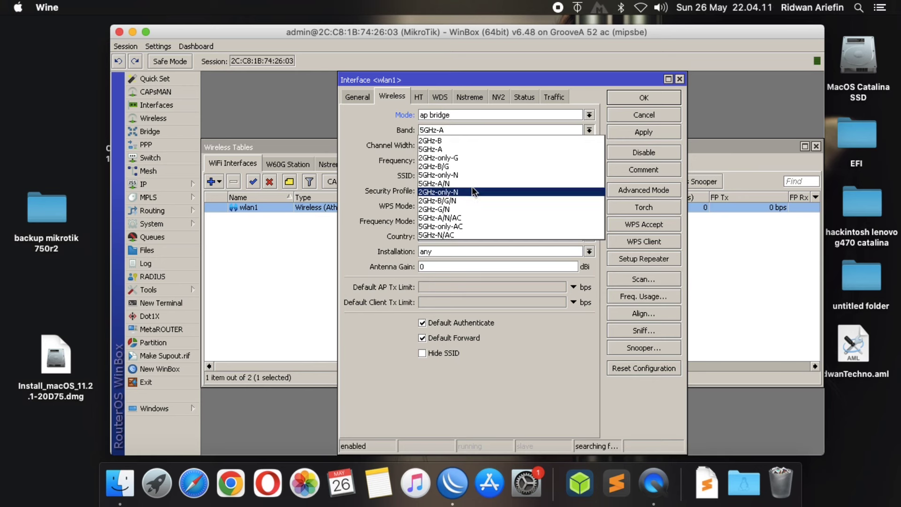
left_click(466, 199)
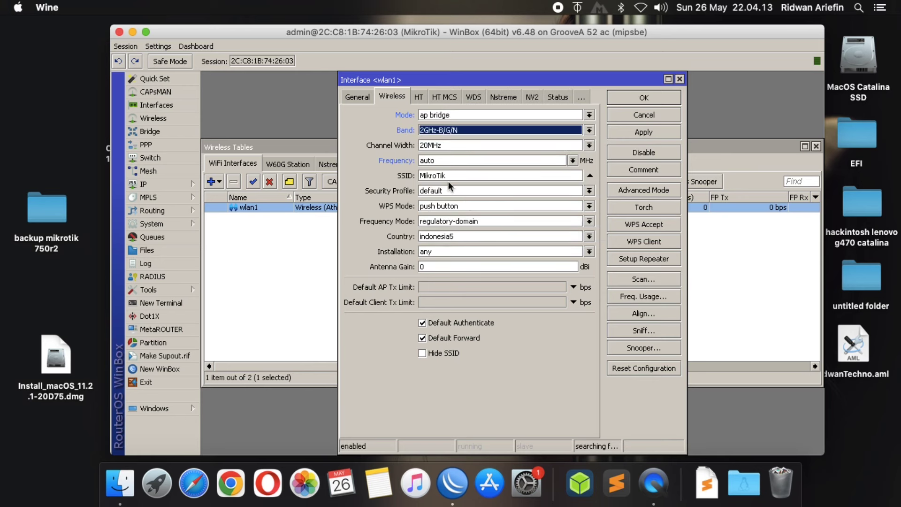
Clear the existing SSID of the wlan1 interface
left_click(496, 176)
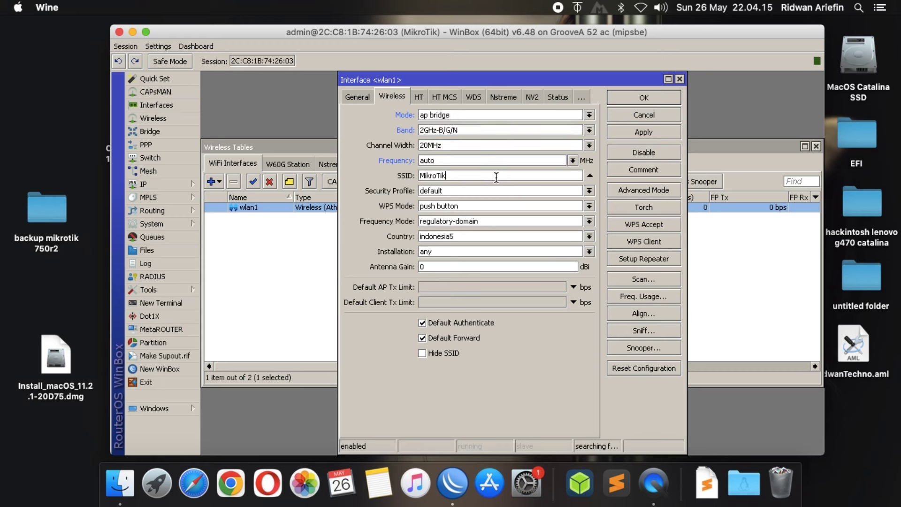
key("BackSpace")
key("BackSpace")
key("BackSpace")
key("BackSpace")
key("BackSpace")
key("BackSpace")
key("BackSpace")
key("BackSpace")
type("Sadutku")
key("BackSpace")
key("BackSpace")
key("BackSpace")
key("BackSpace")
key("BackSpace")
key("BackSpace")
key("BackSpace")
key("BackSpace")
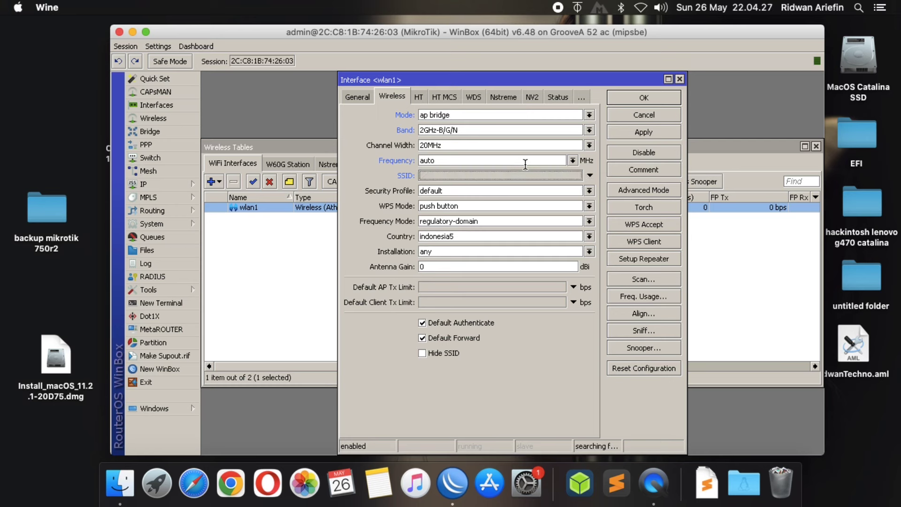
Set the SSID of wlan1 to "Ridwan_Techno"
type("Rif")
key("BackSpace")
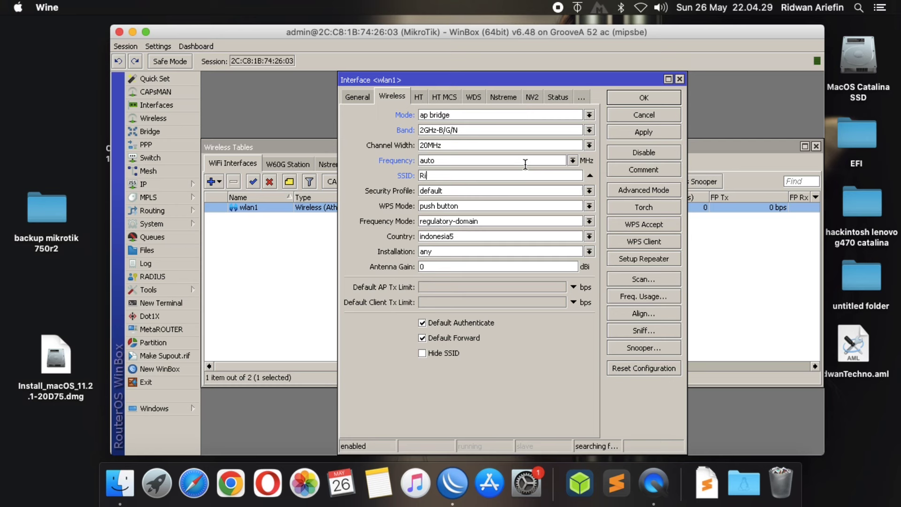
type("dwan_Techno")
Keep the default security profile and auto frequency, and apply and close the wlan1 settings
left_click(447, 192)
left_click(488, 201)
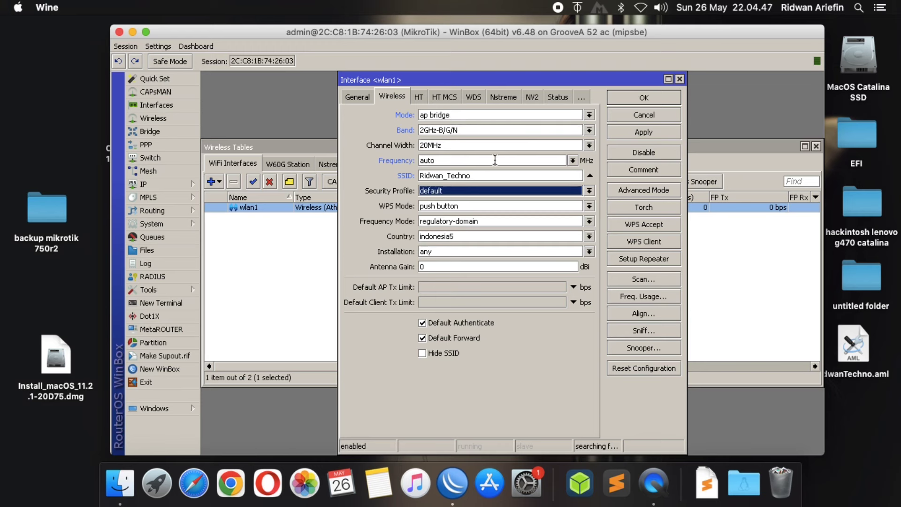
left_click(572, 160)
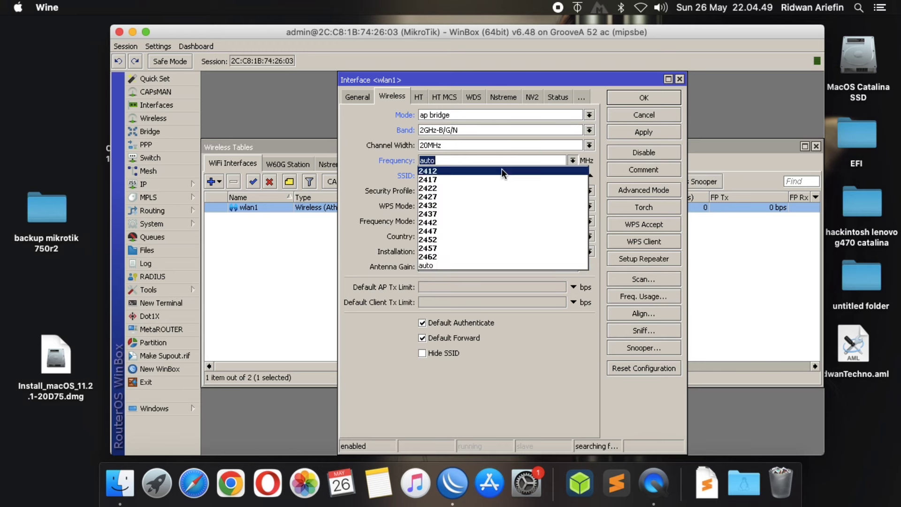
left_click(373, 171)
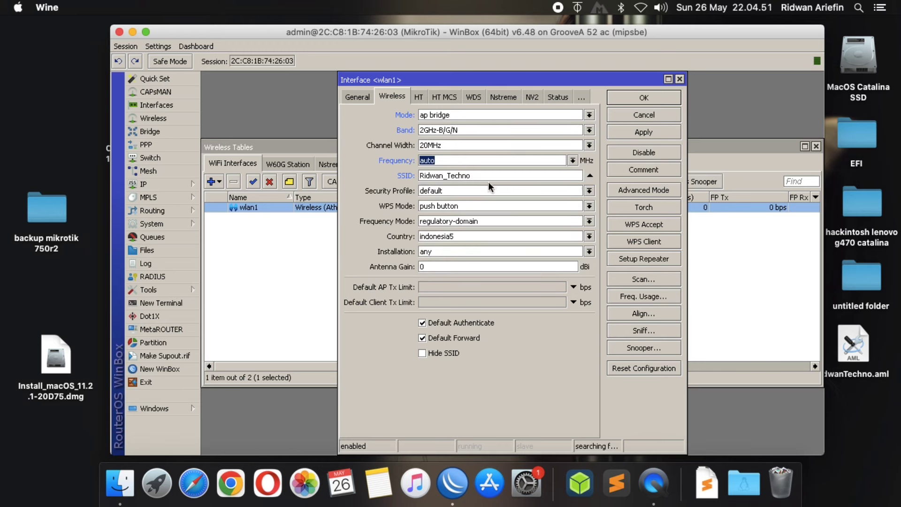
left_click(649, 133)
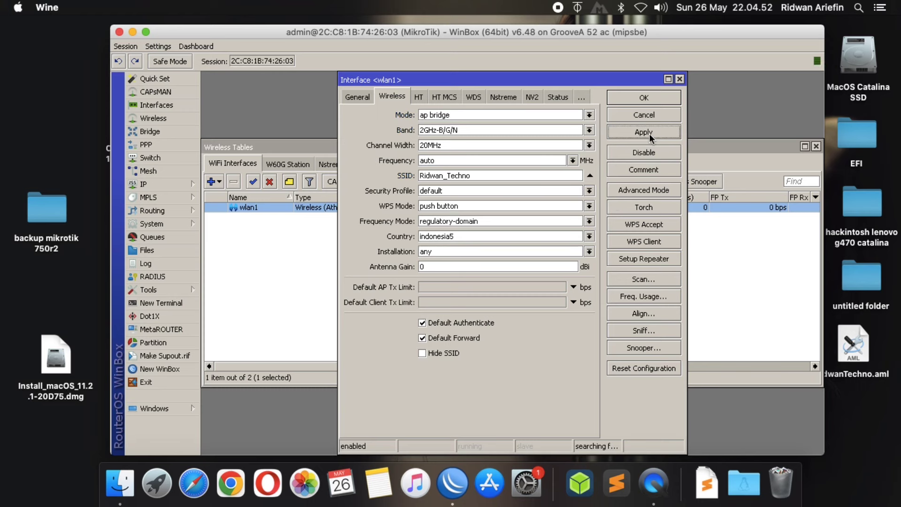
left_click(651, 98)
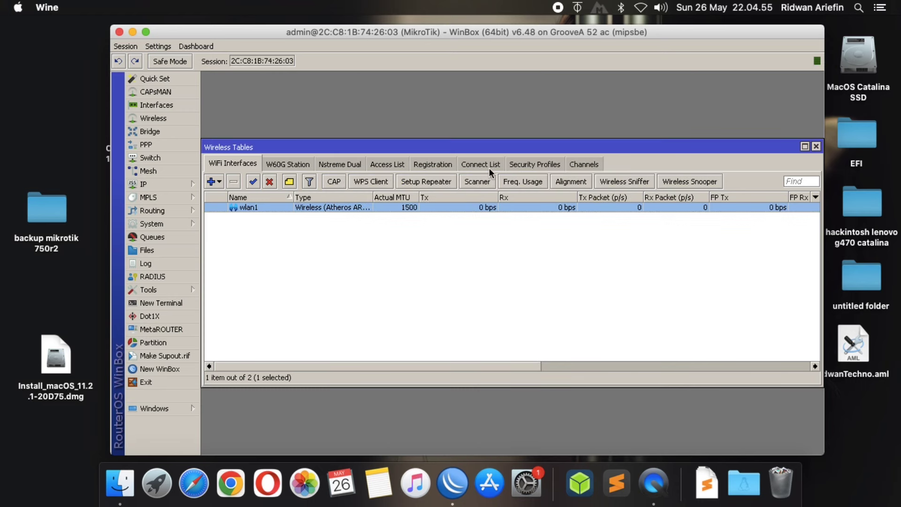
Create a security profile named "profile passwd" in dynamic keys mode with WPA PSK and WPA2 PSK authentication
left_click(520, 164)
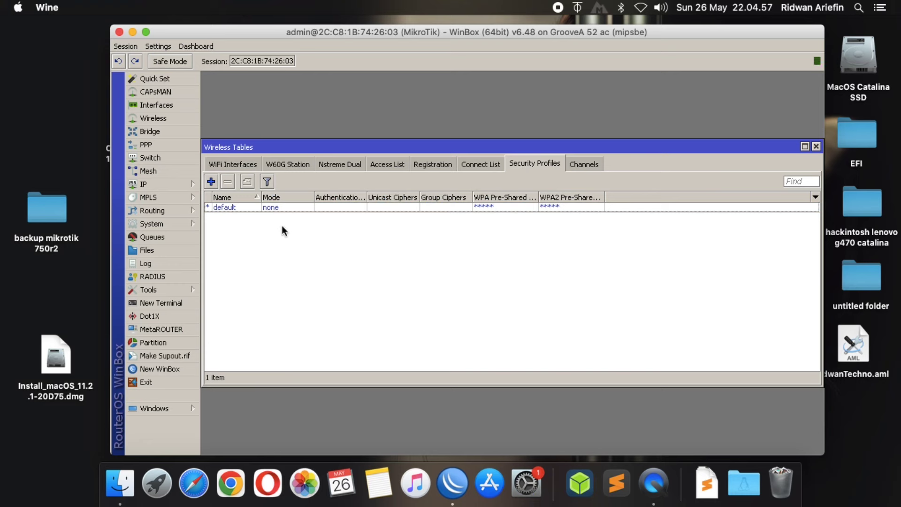
left_click(211, 181)
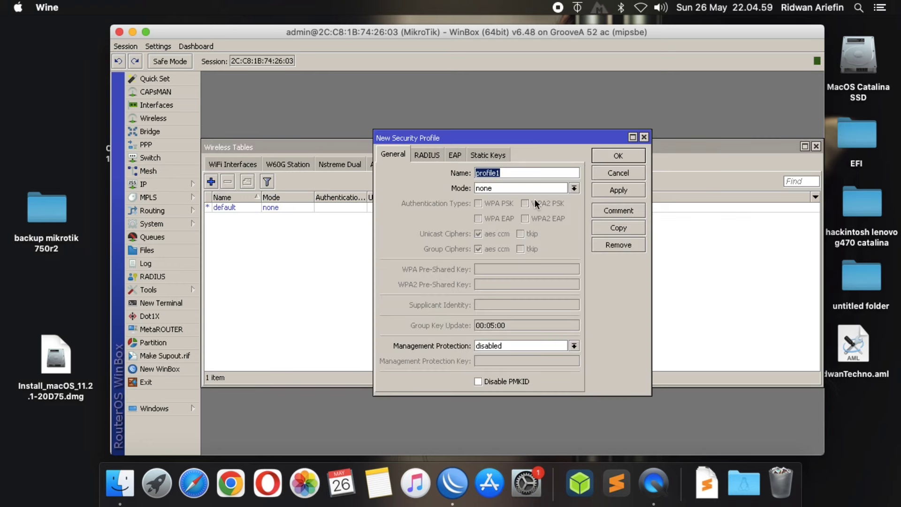
left_click(522, 173)
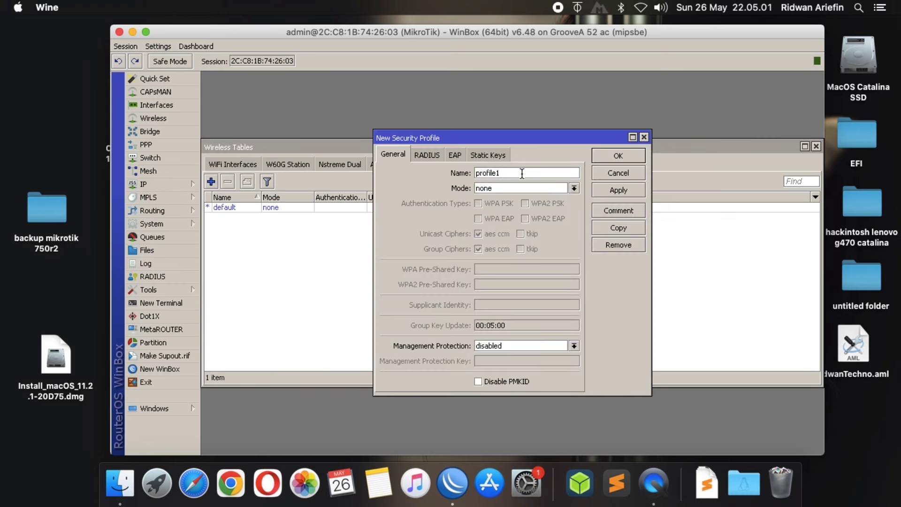
key("BackSpace")
type("passw")
type("o")
left_click(573, 187)
left_click(543, 198)
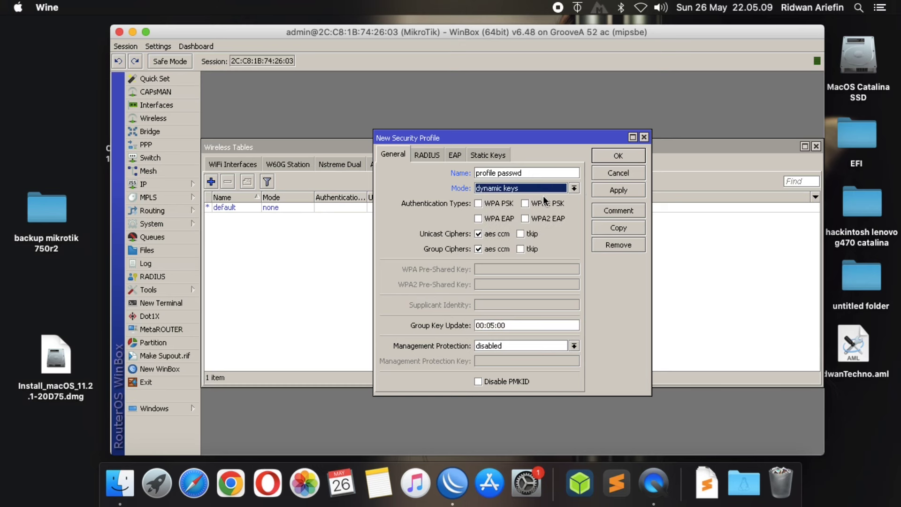
left_click(479, 203)
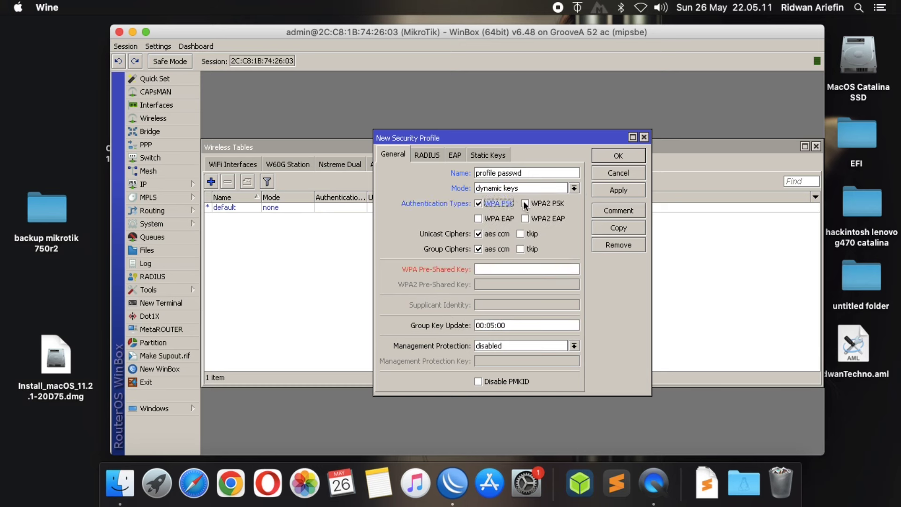
left_click(525, 203)
left_click(490, 268)
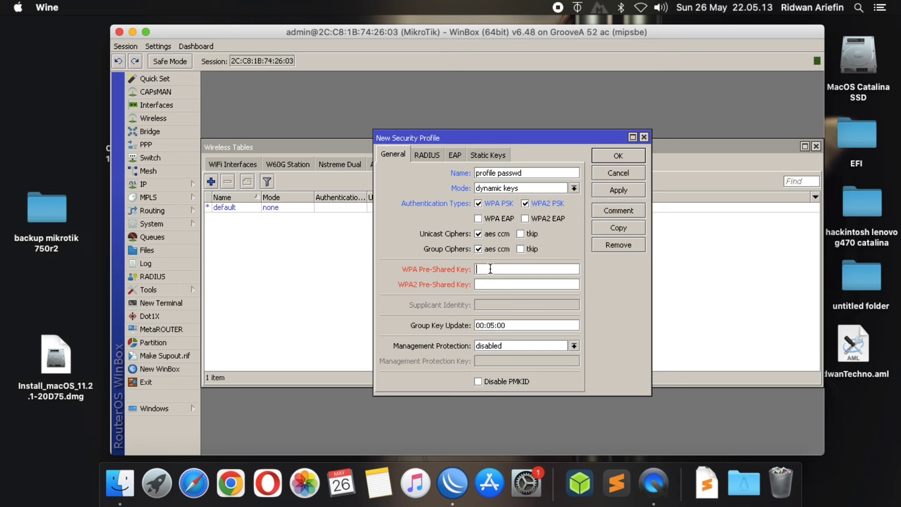
type("*********")
key("BackSpace")
key("BackSpace")
key("BackSpace")
key("BackSpace")
key("BackSpace")
key("BackSpace")
key("BackSpace")
key("BackSpace")
key("BackSpace")
Enter the WPA and WPA2 pre-shared keys and save the security profile
type("********")
left_click(486, 284)
type("*******")
left_click(615, 191)
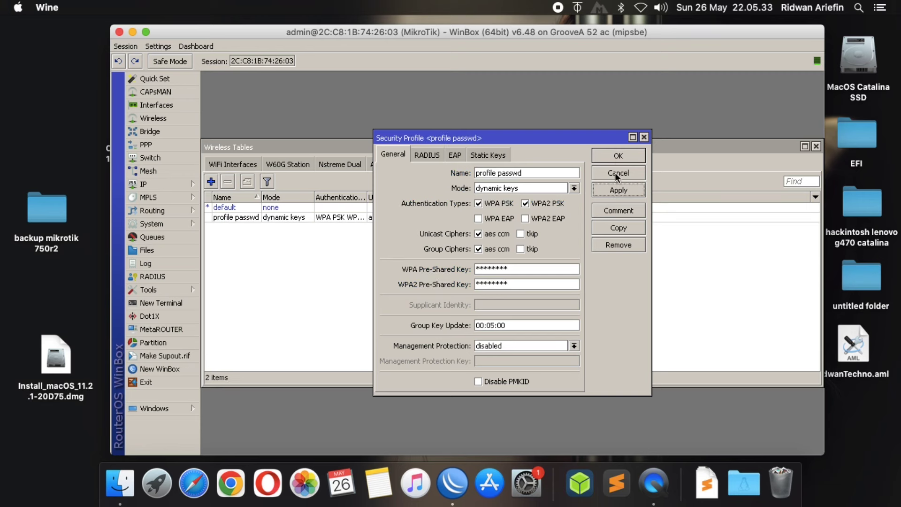
left_click(618, 158)
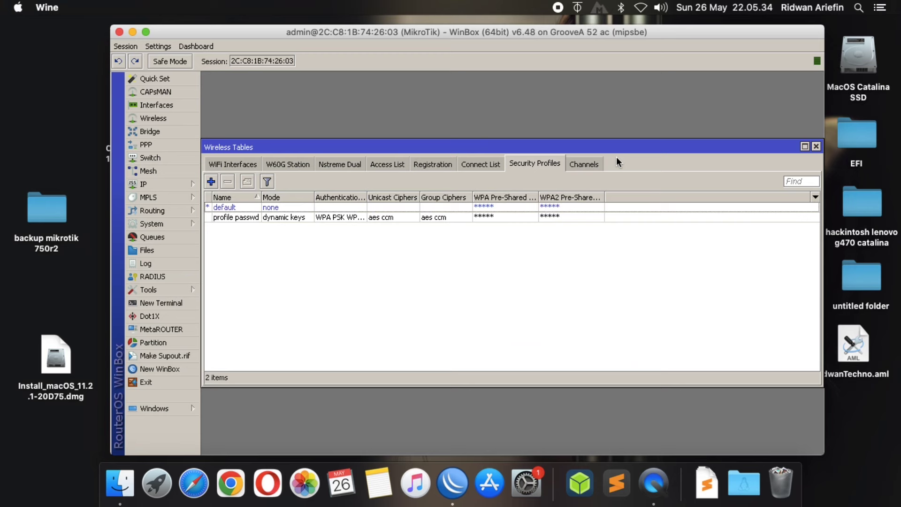
Assign the "profile passwd" security profile to wlan1, save the interface and close the wireless tables
left_click(237, 164)
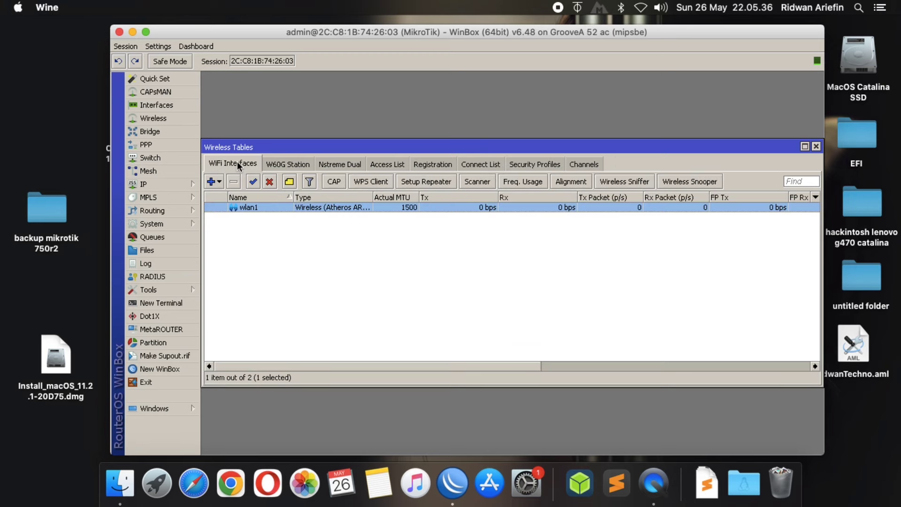
double_click(238, 209)
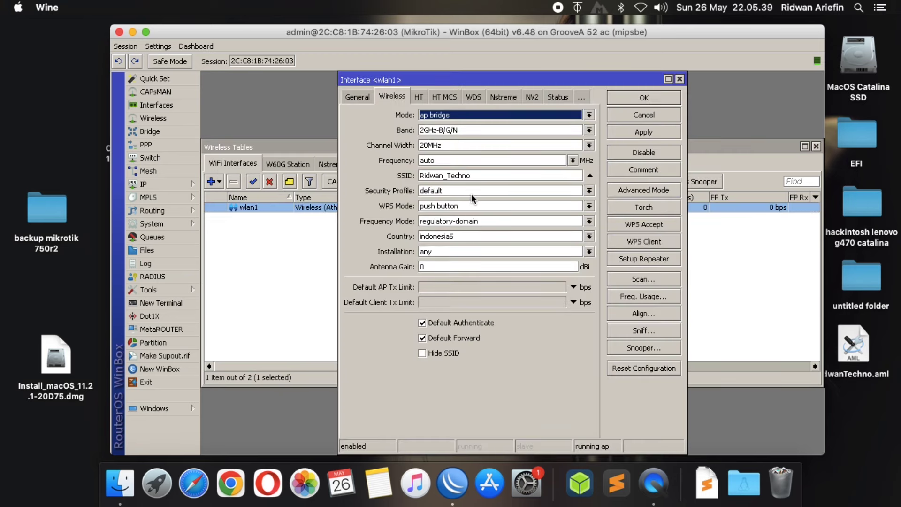
left_click(472, 192)
left_click(458, 210)
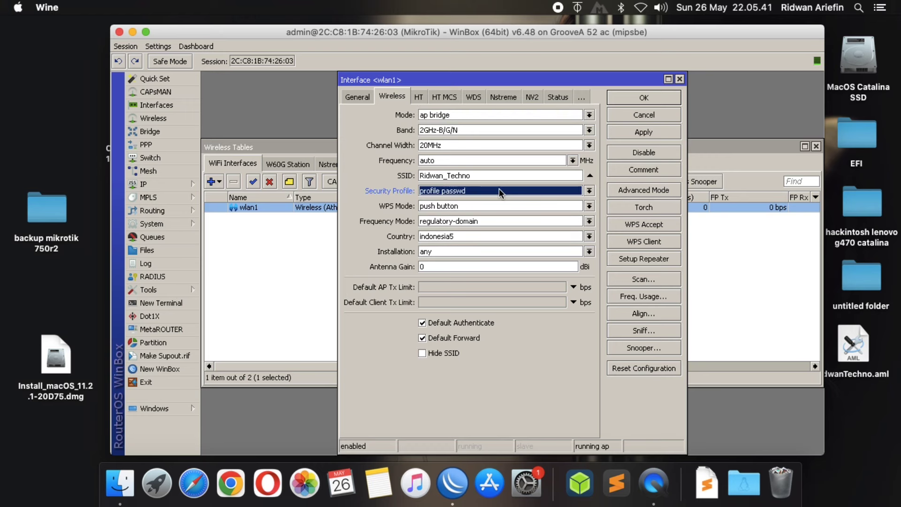
left_click(646, 133)
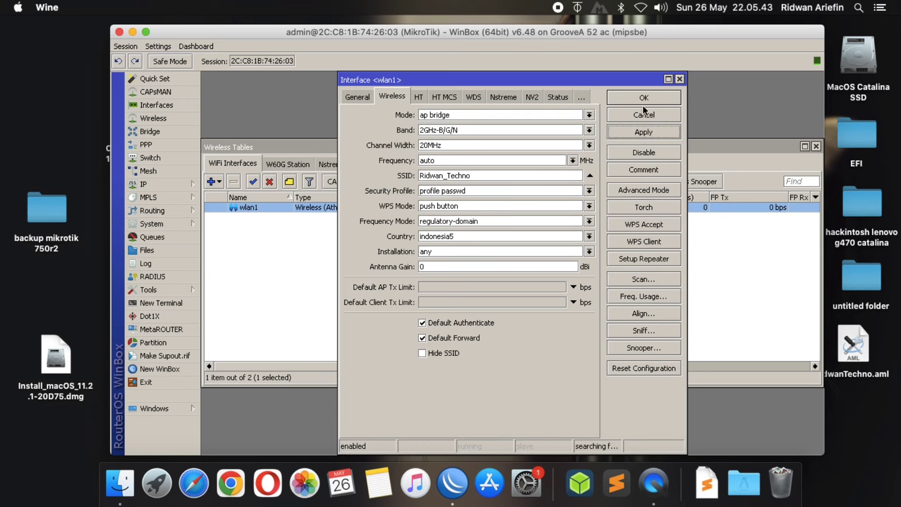
left_click(643, 100)
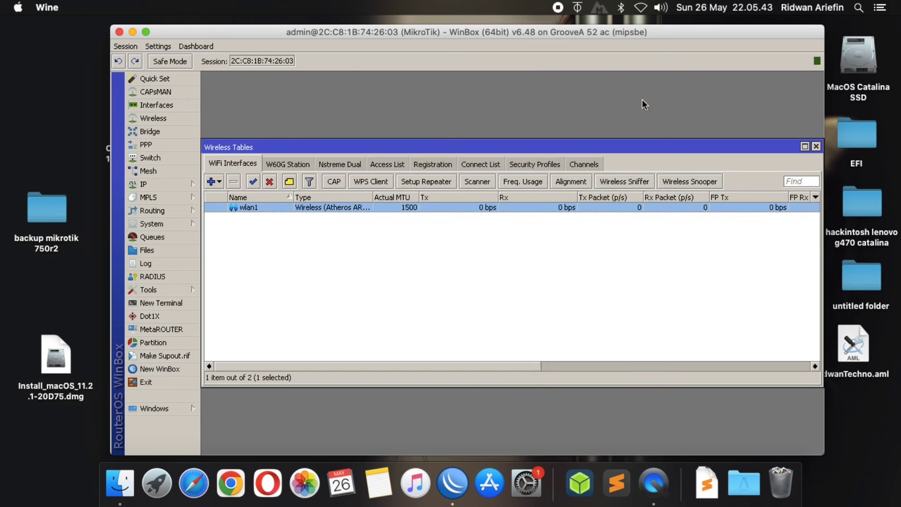
left_click(818, 147)
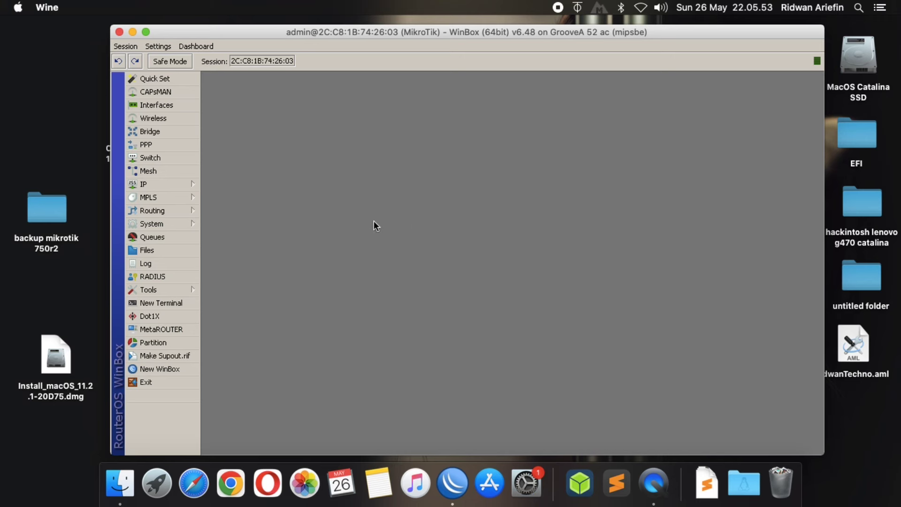
Add the IP address 10.10.10.1/24 to the ether1 interface, save it and close the address list
left_click(147, 181)
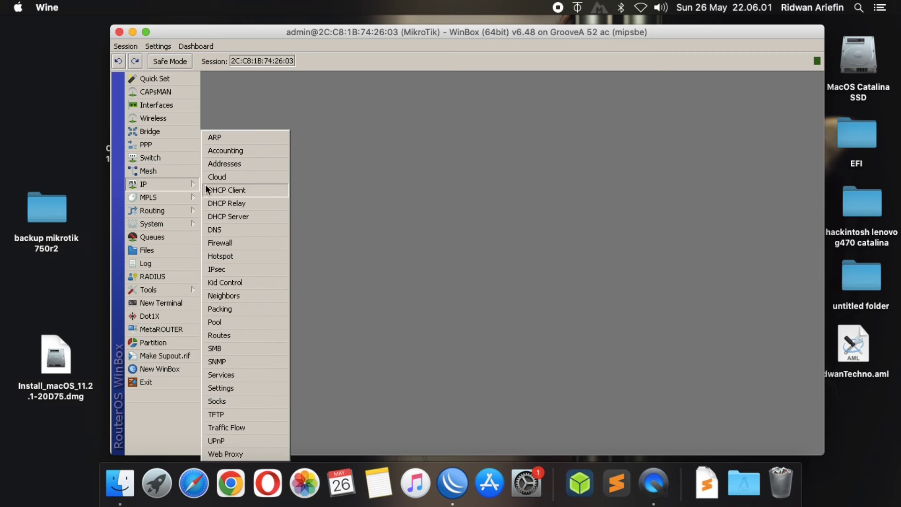
left_click(230, 165)
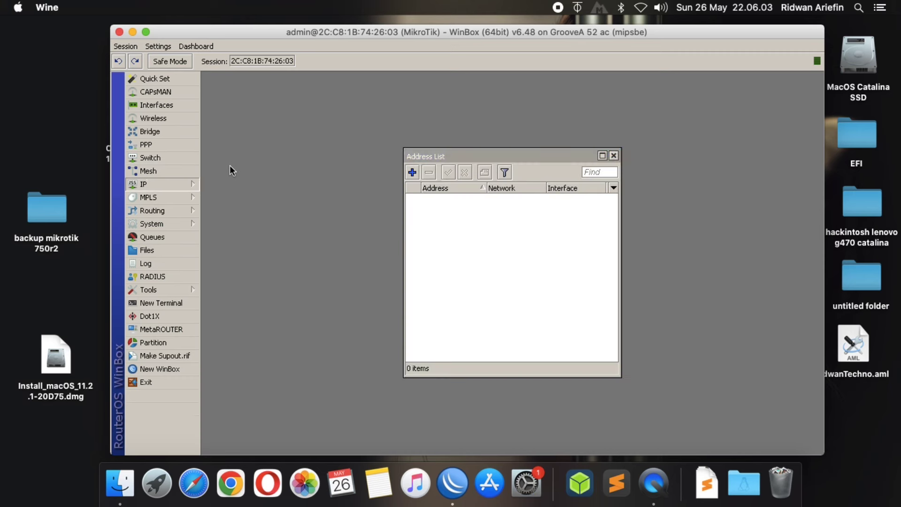
left_click(412, 172)
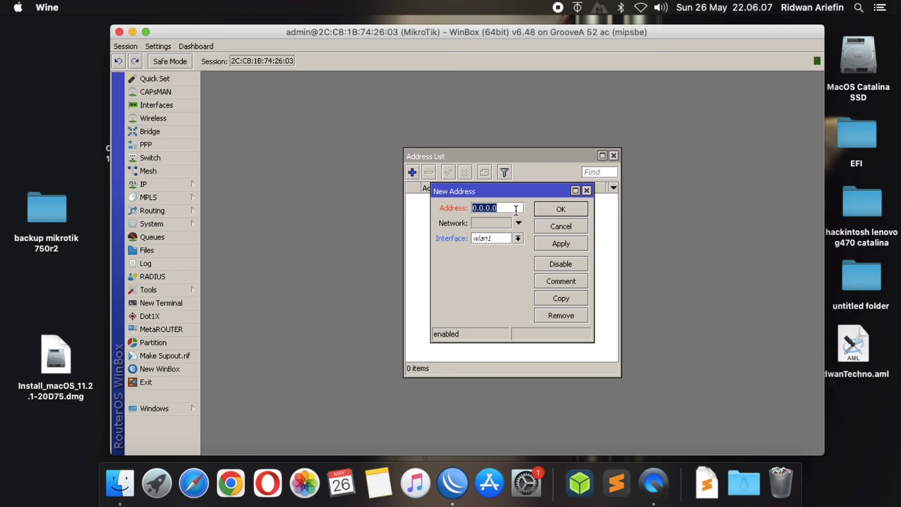
type("10.10.10.1/24")
left_click(518, 238)
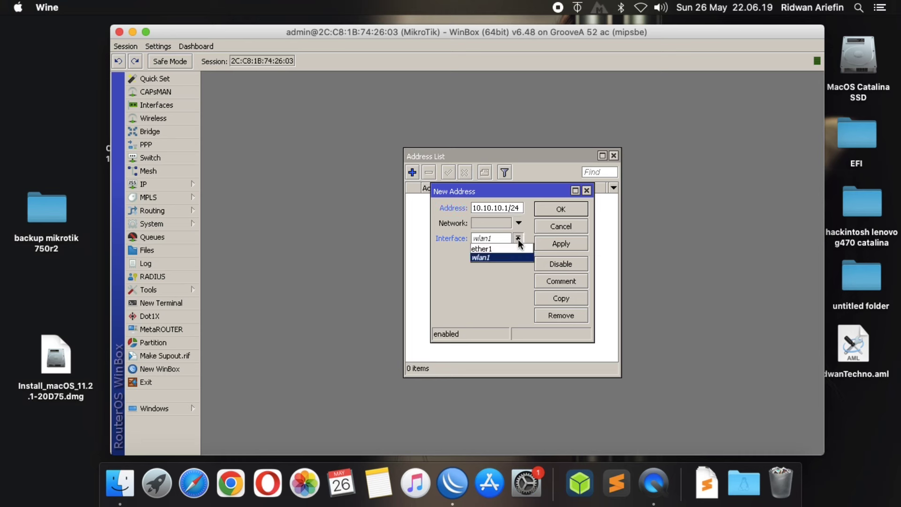
left_click(513, 247)
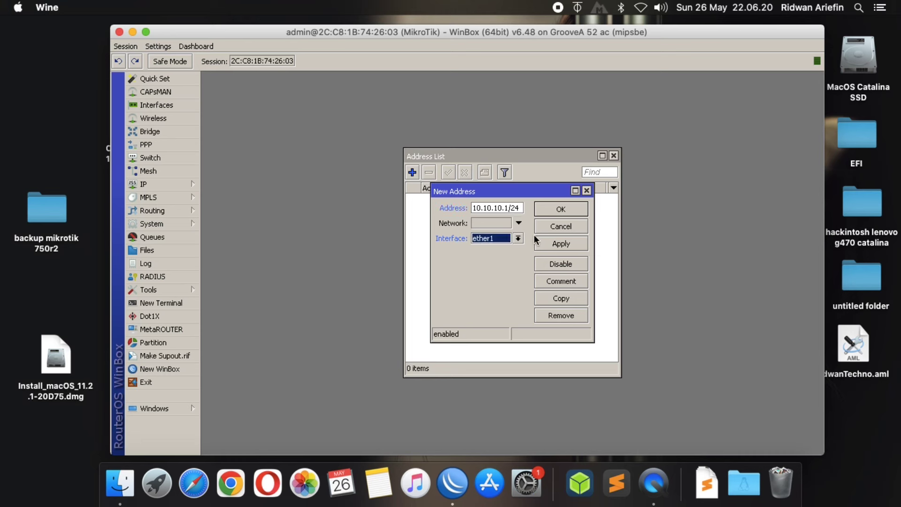
left_click(565, 246)
left_click(584, 211)
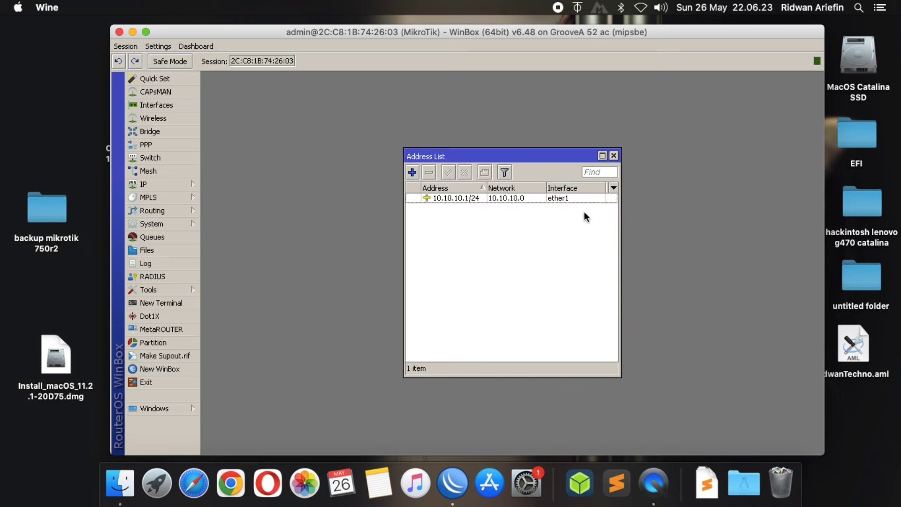
left_click(614, 156)
Set the DNS servers to 1.1.1.1 and 1.0.0.1, allow remote requests and save the DNS settings
left_click(159, 185)
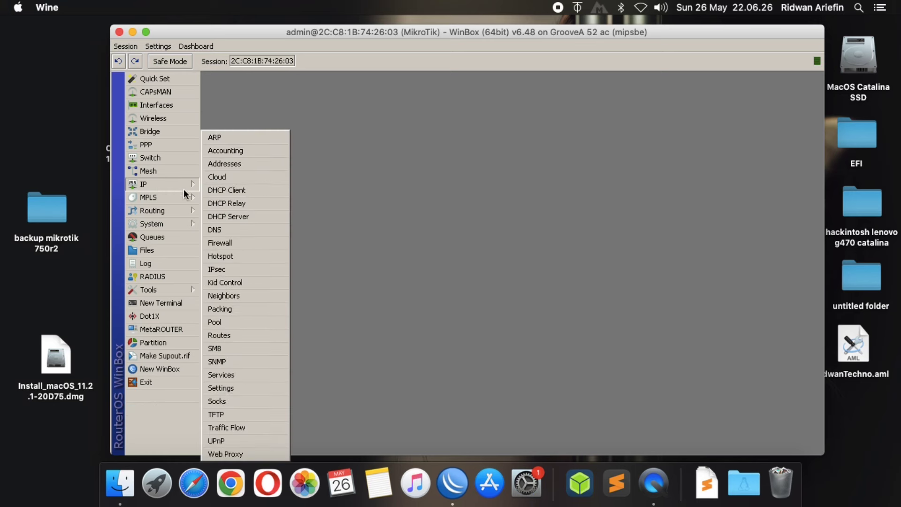
left_click(227, 226)
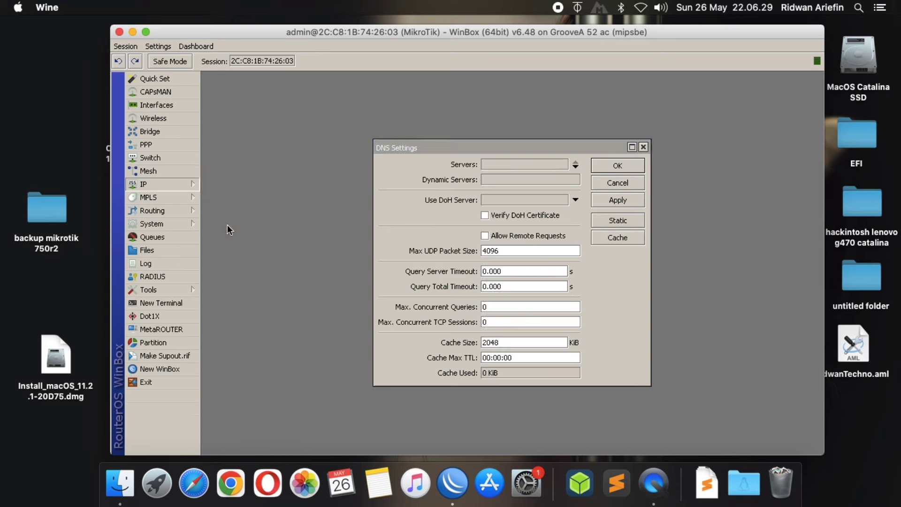
left_click(507, 164)
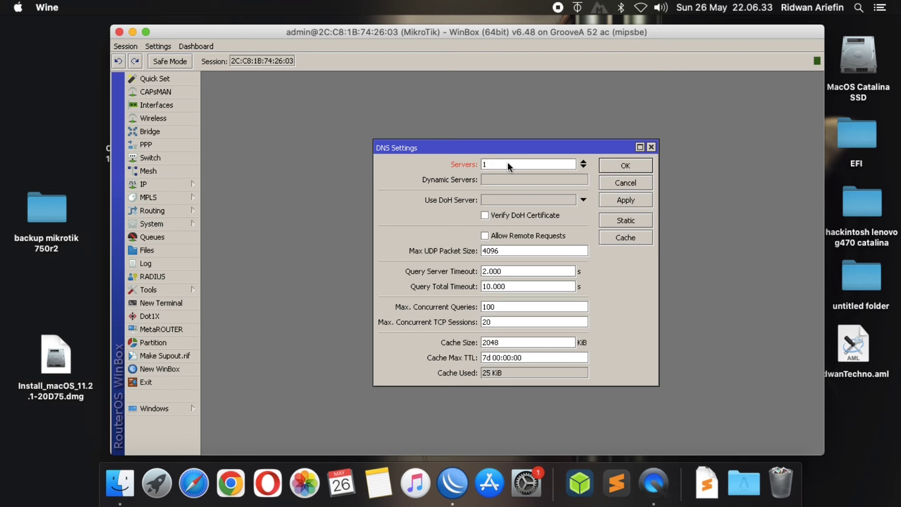
type("1.1.1.1")
left_click(583, 167)
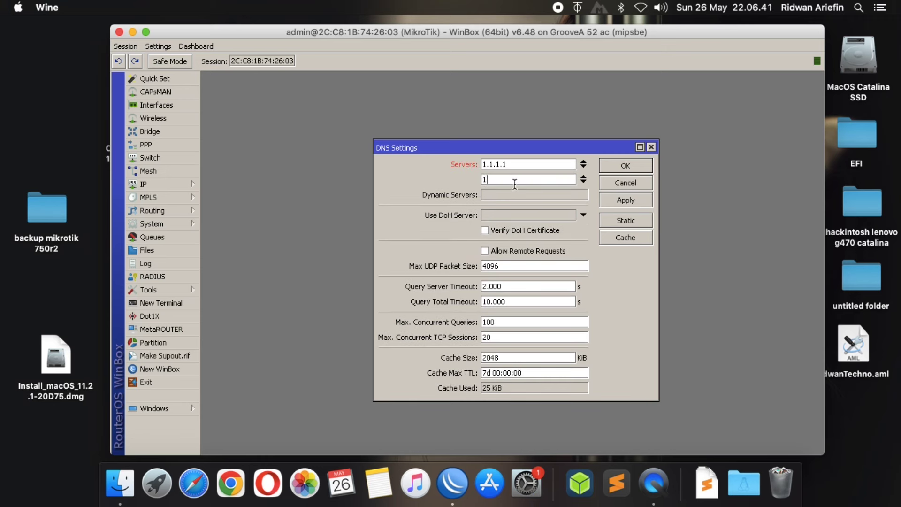
type(".0.")
type("0.")
type(".")
left_click(484, 250)
left_click(620, 201)
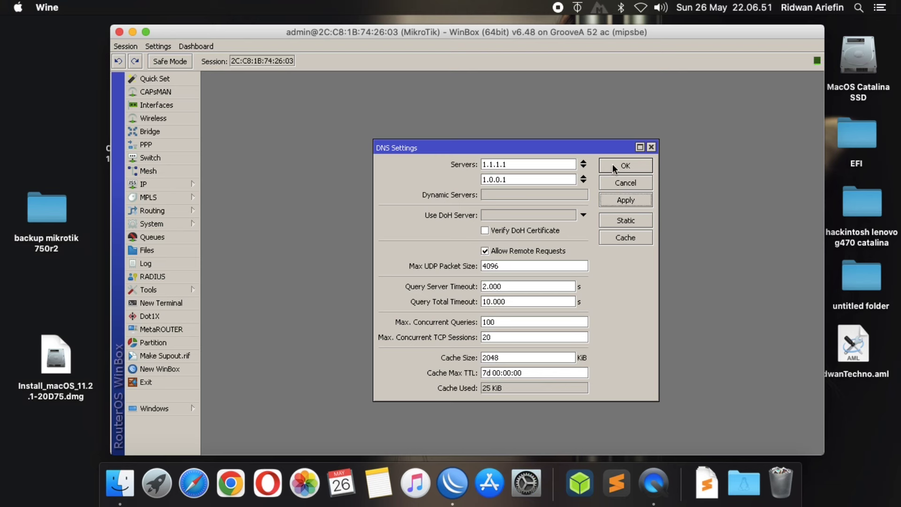
left_click(614, 165)
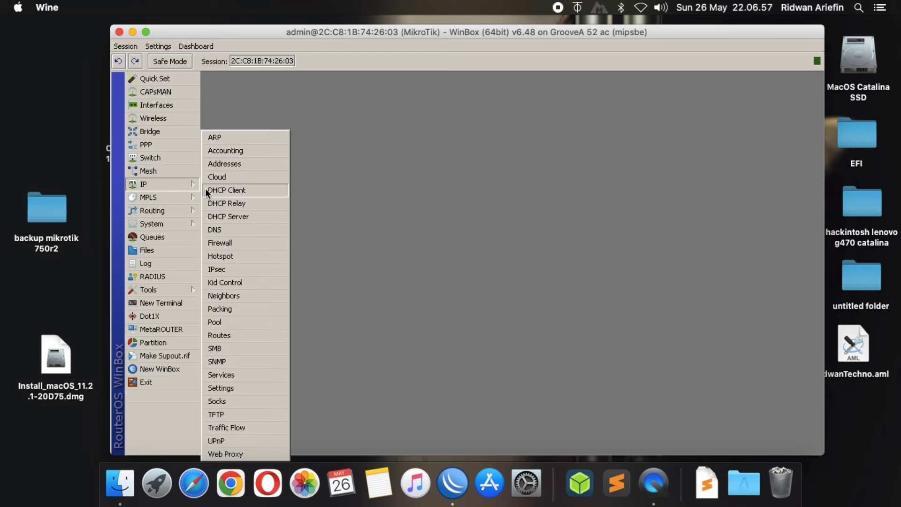
Create a new bridge interface named "bridgewifi" and save it
left_click(150, 133)
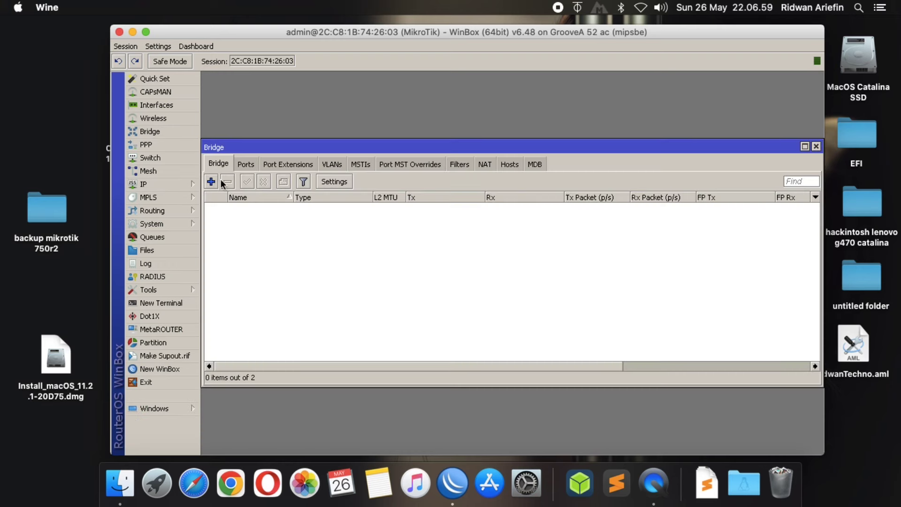
left_click(210, 182)
left_click(497, 159)
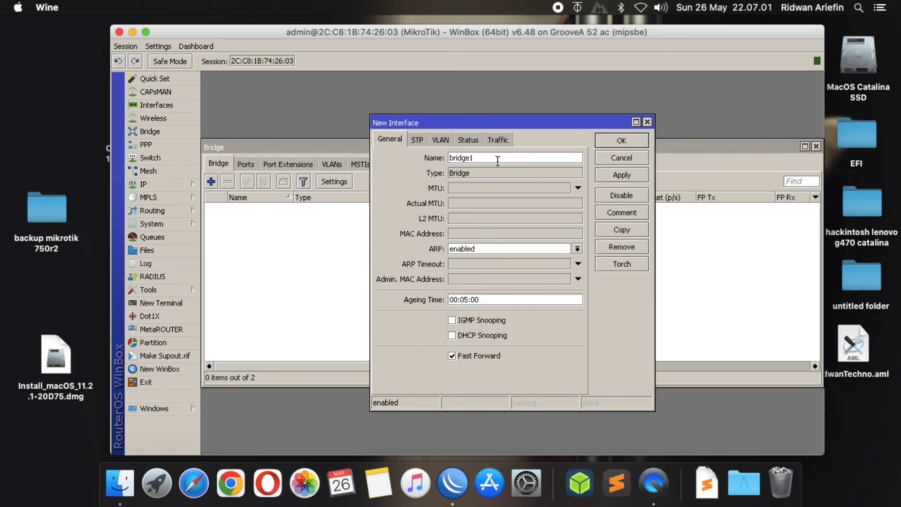
key("BackSpace")
left_click(622, 175)
left_click(619, 140)
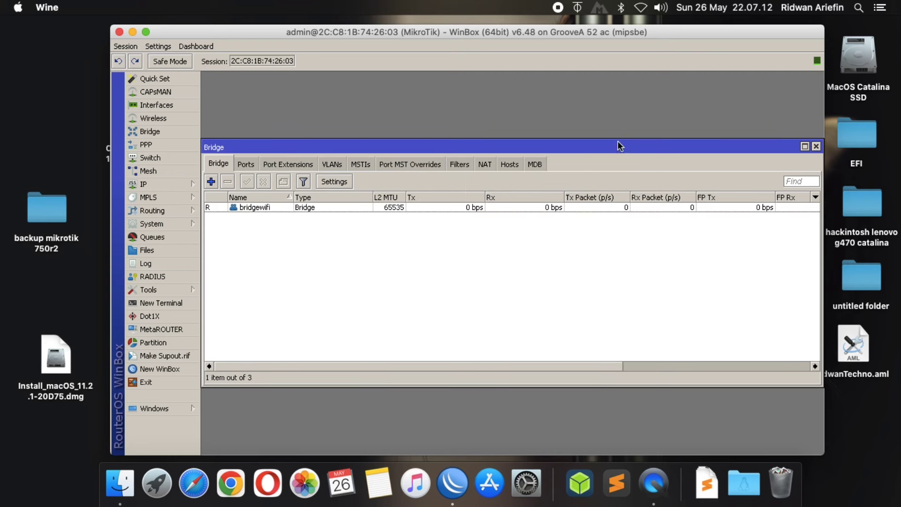
Add ether1 as a port of the bridgewifi bridge and save the port
left_click(243, 164)
left_click(210, 182)
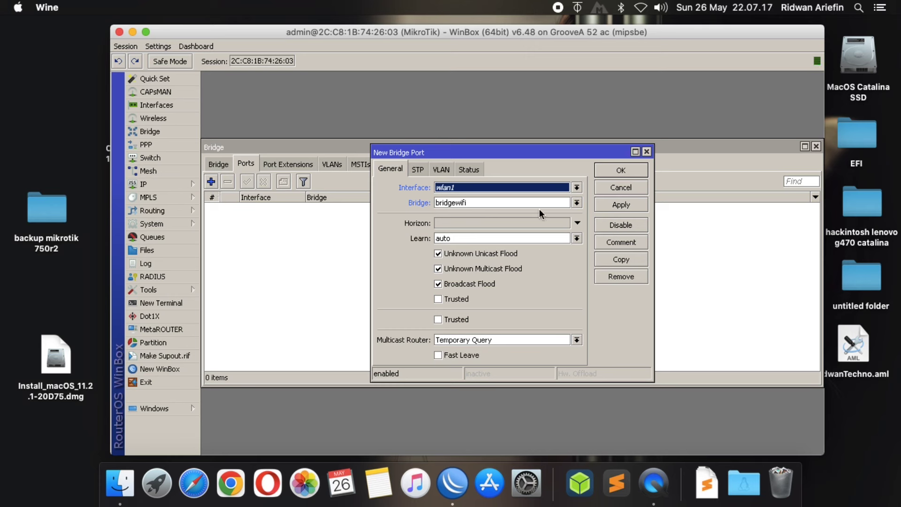
left_click(577, 188)
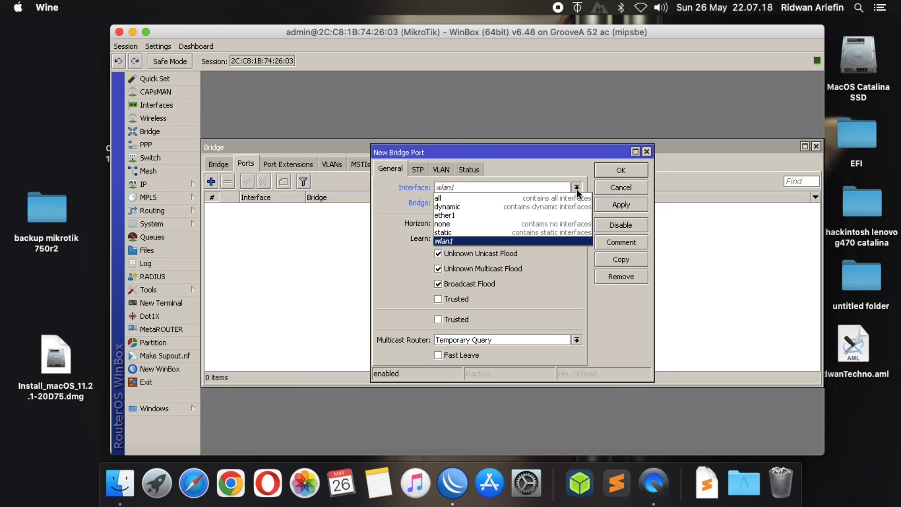
left_click(480, 215)
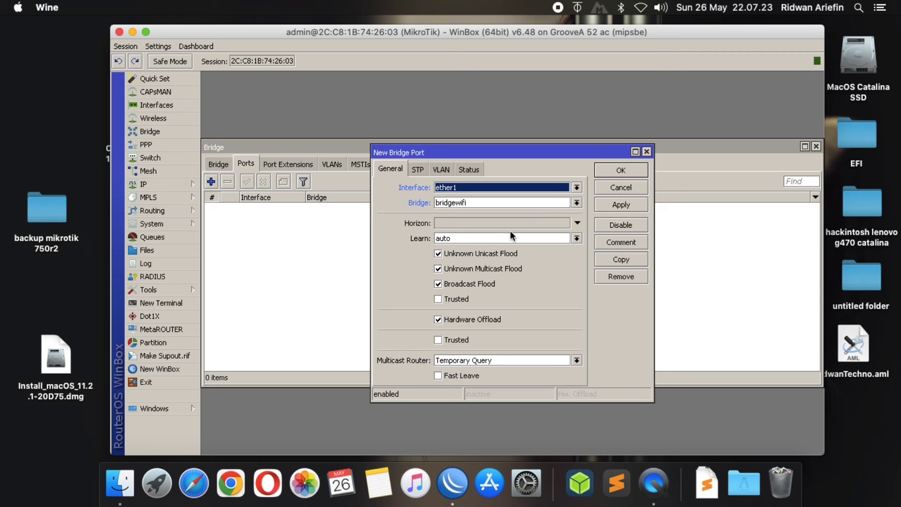
left_click(623, 205)
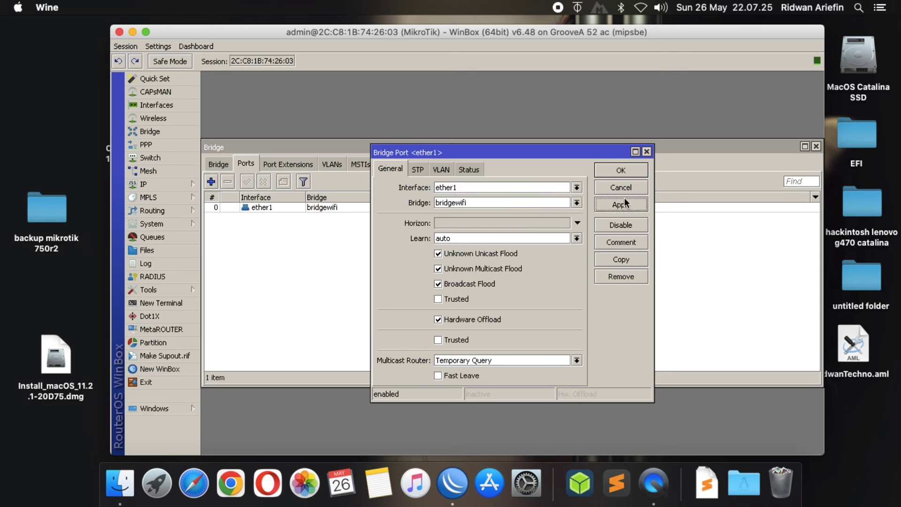
left_click(620, 171)
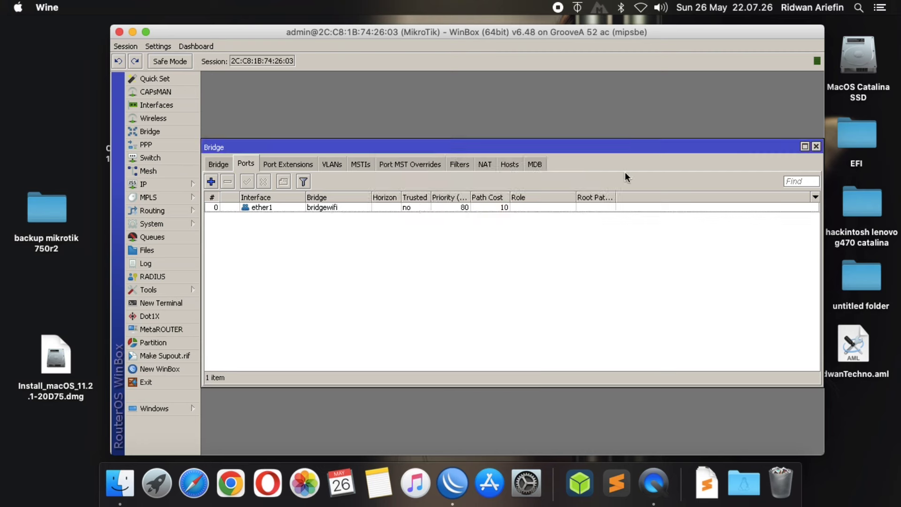
Add wlan1 as a port of the bridgewifi bridge, save the port and close the bridge settings
left_click(211, 181)
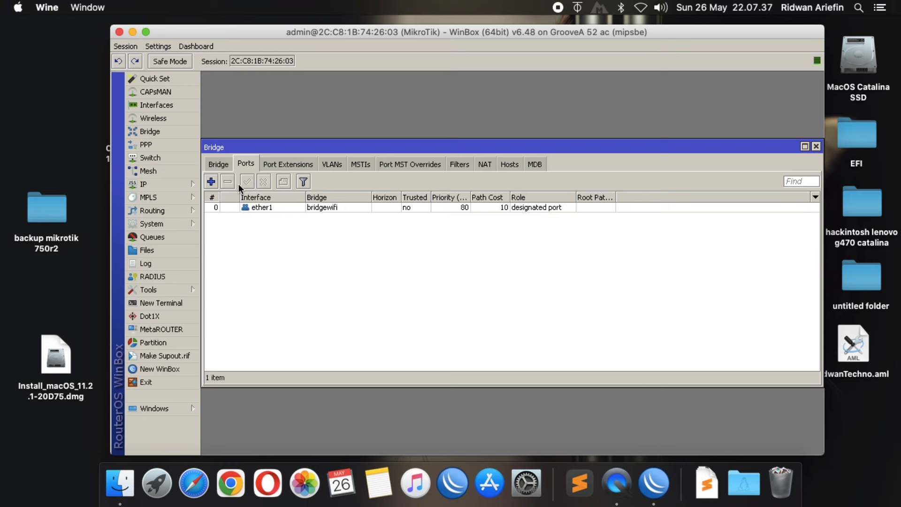
left_click(210, 181)
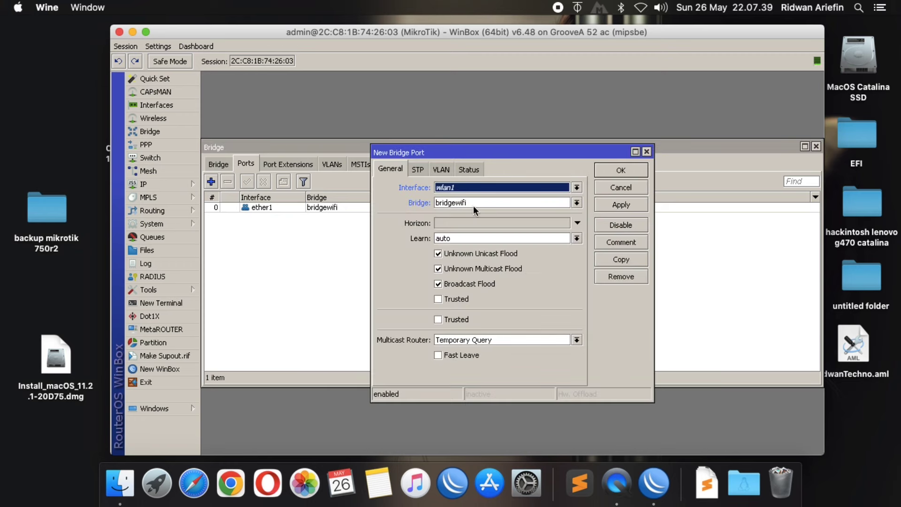
left_click(577, 188)
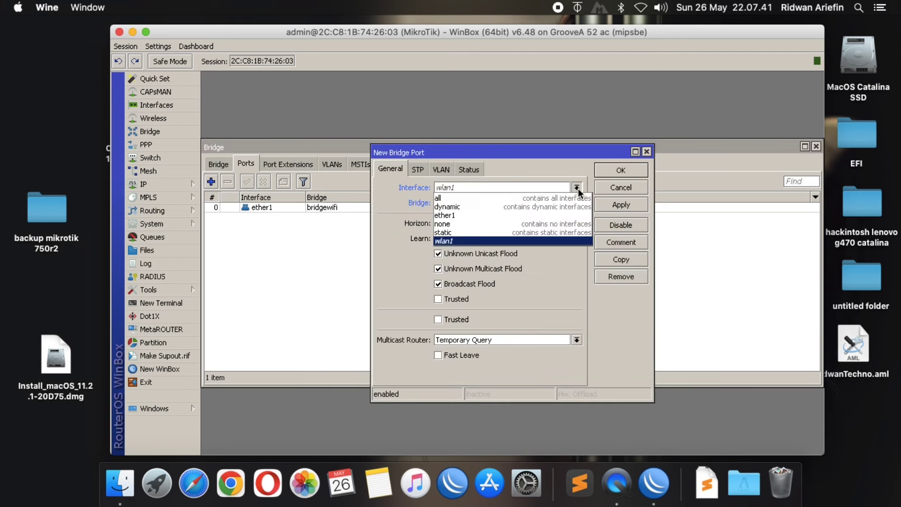
left_click(460, 239)
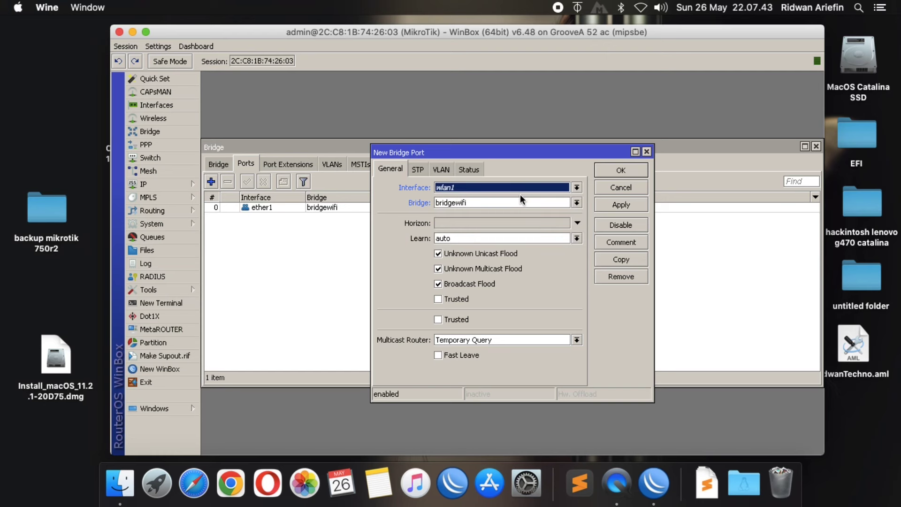
left_click(636, 204)
left_click(627, 170)
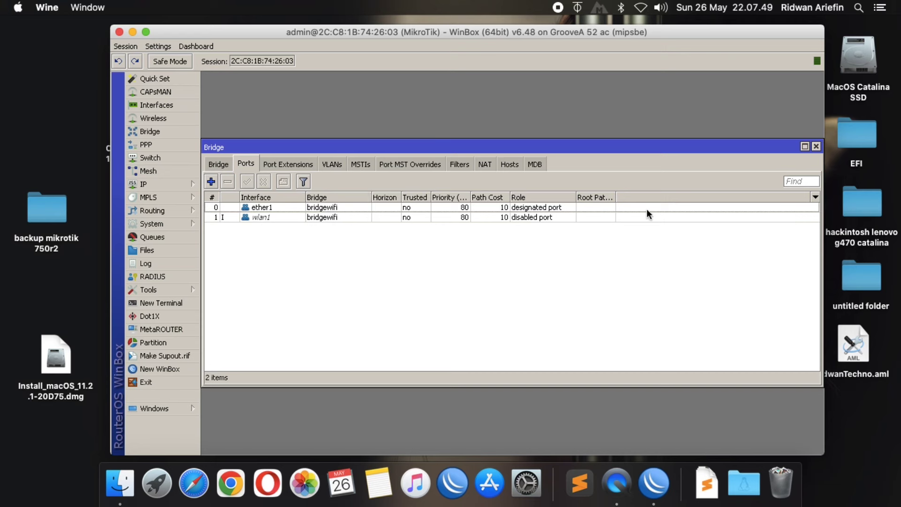
left_click(816, 146)
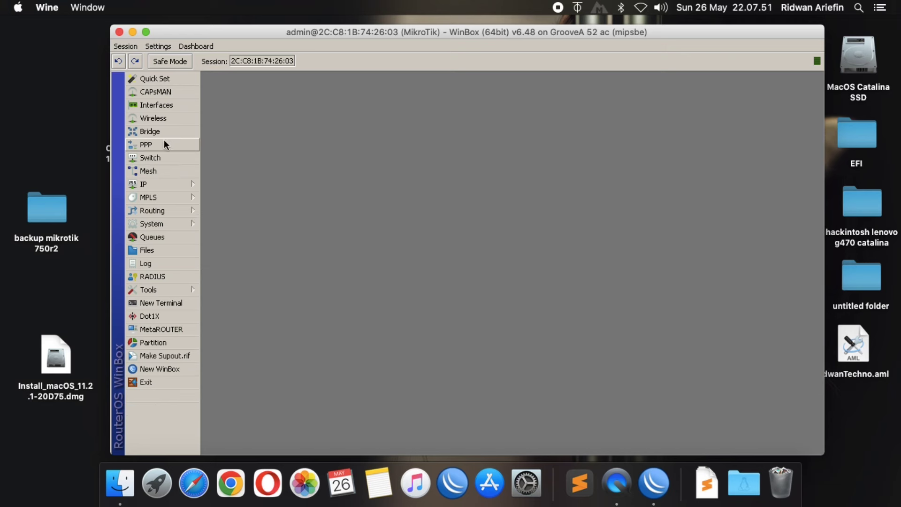
Check the wlan1 entry in the wireless tables and the interface list, and close both windows
left_click(159, 120)
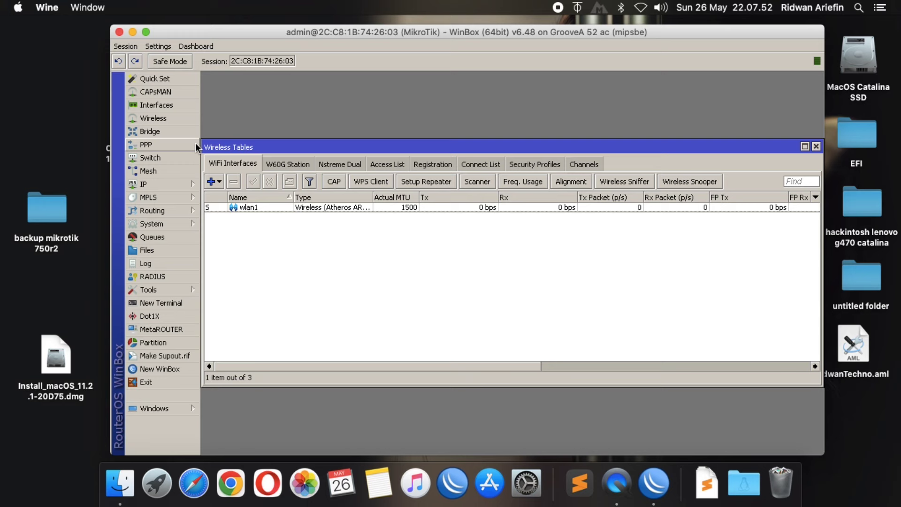
left_click(154, 106)
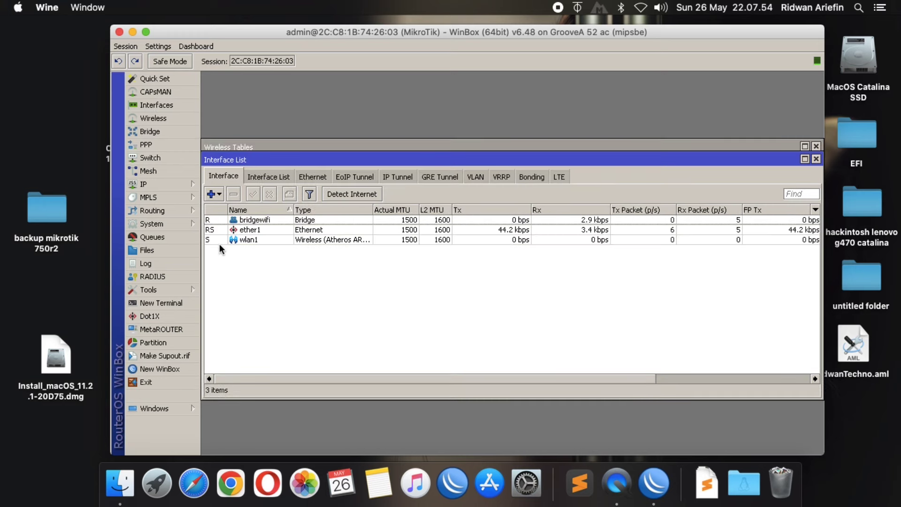
left_click(247, 240)
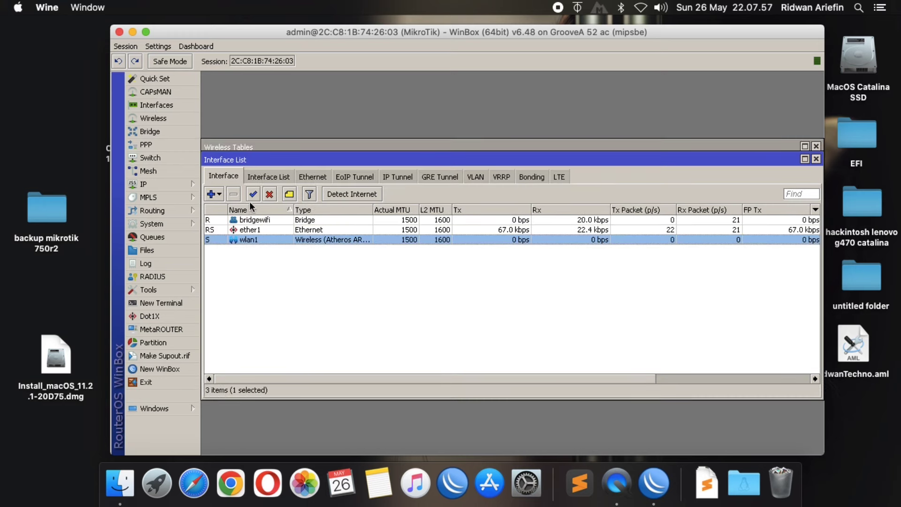
left_click(816, 159)
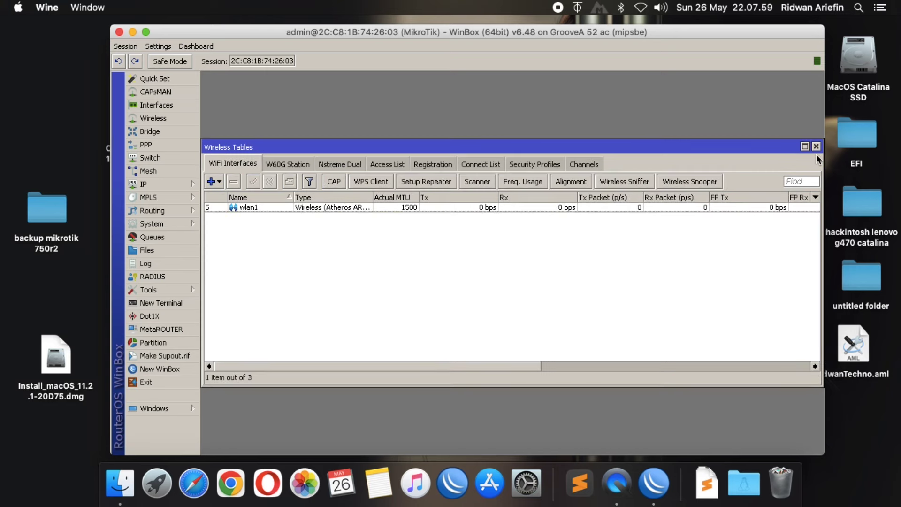
left_click(296, 164)
left_click(235, 165)
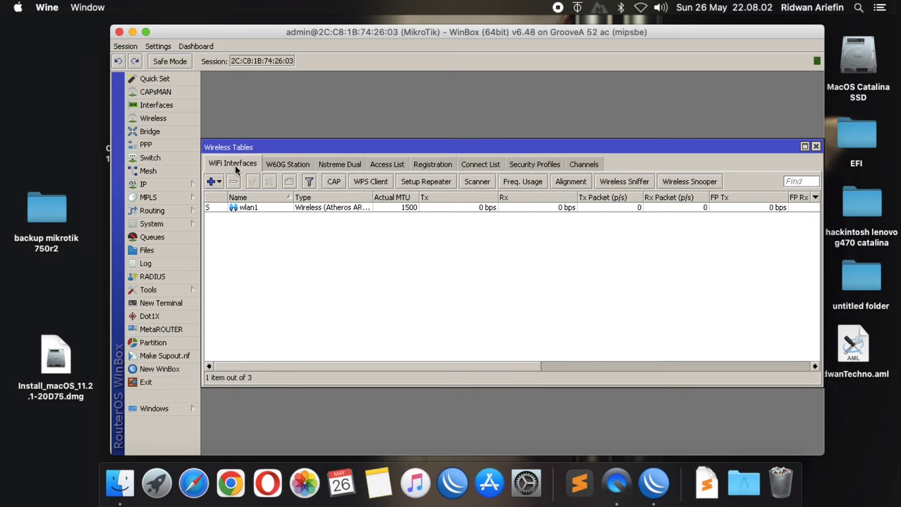
left_click(244, 207)
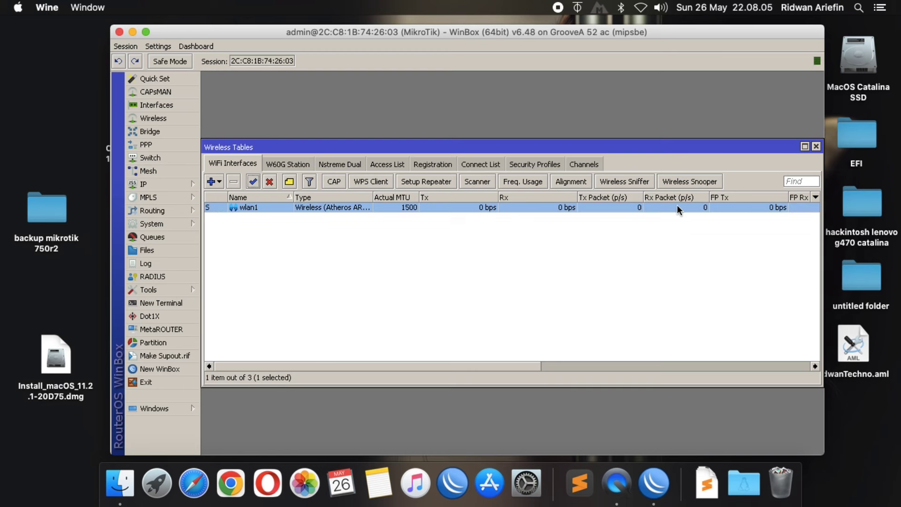
left_click(816, 147)
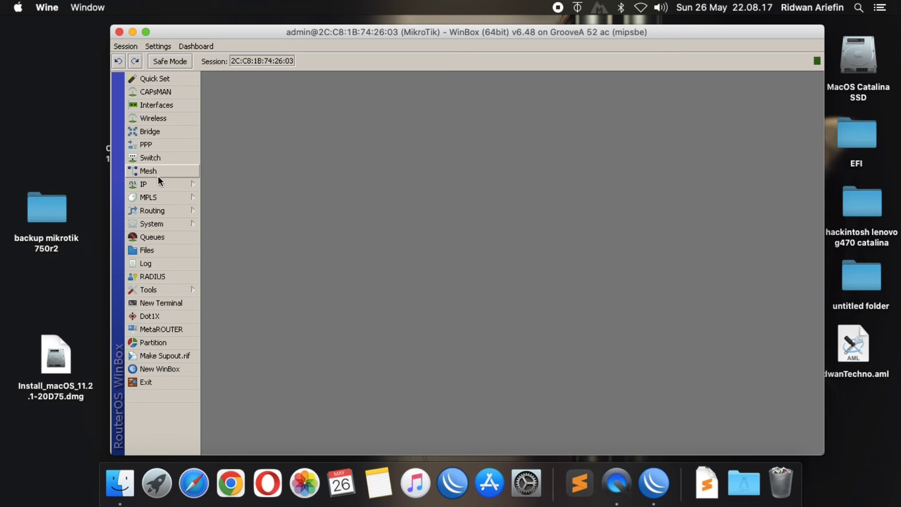
Exit the router configuration session
mouse_move(154, 185)
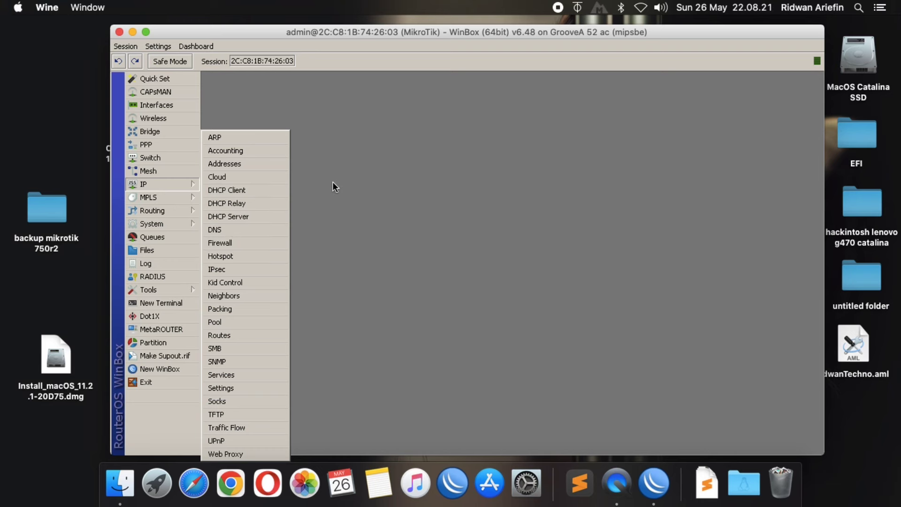
left_click(156, 381)
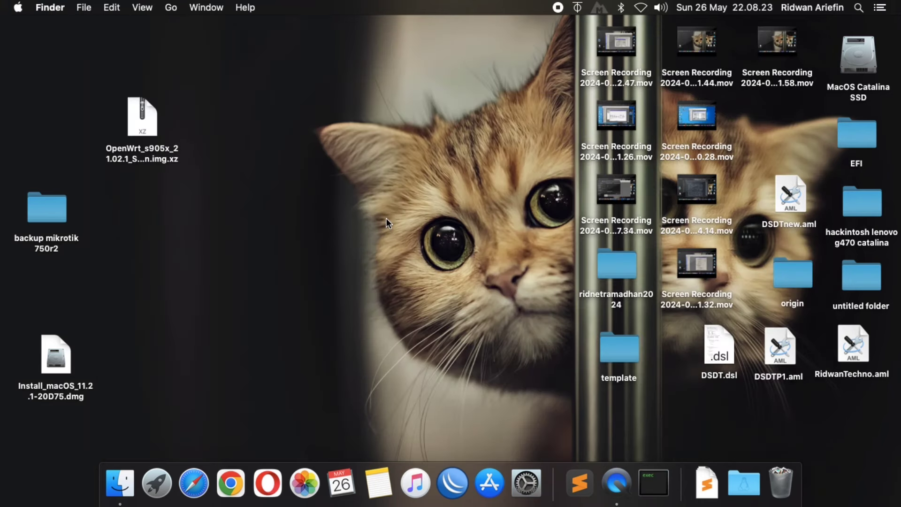
Turn on the Mac's Wi-Fi and reload the list of available networks
left_click(641, 7)
left_click(668, 36)
left_click(644, 8)
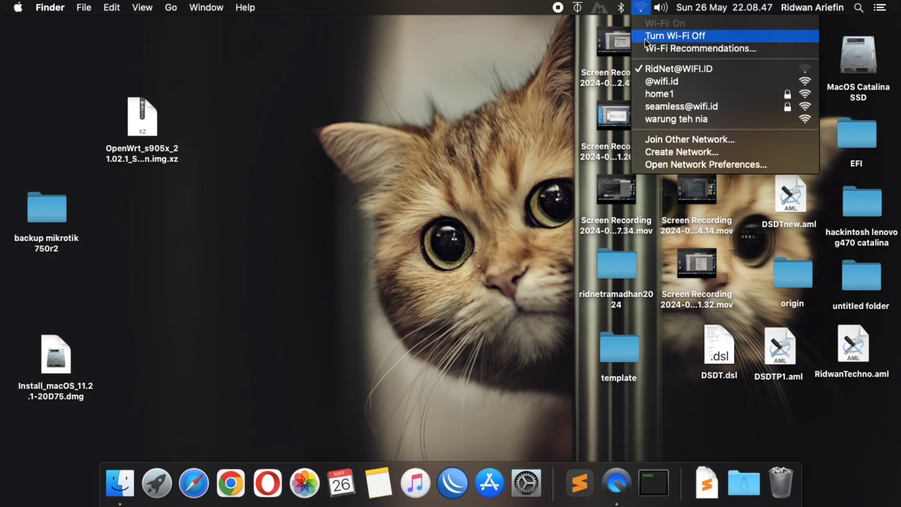
left_click(646, 11)
left_click(646, 9)
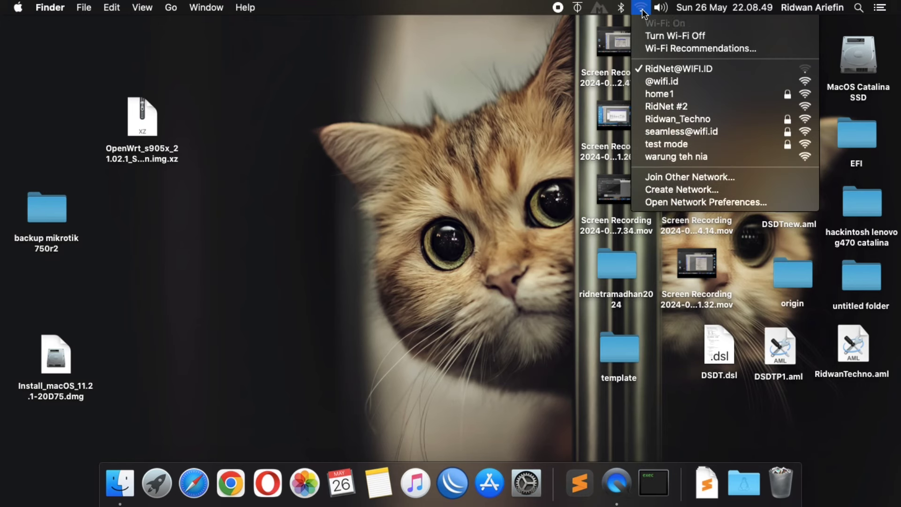
Join the Ridwan_Techno Wi-Fi network by entering its WPA2 password, and check the connection status
left_click(675, 120)
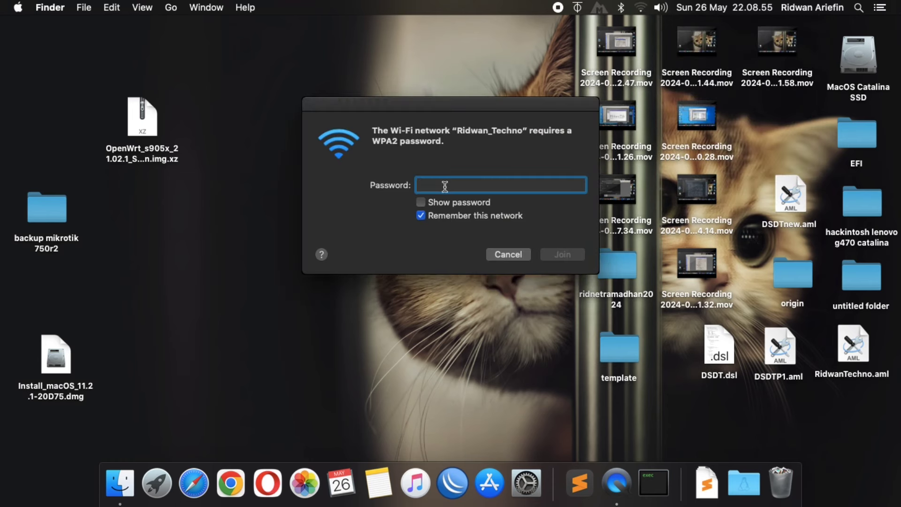
type("********")
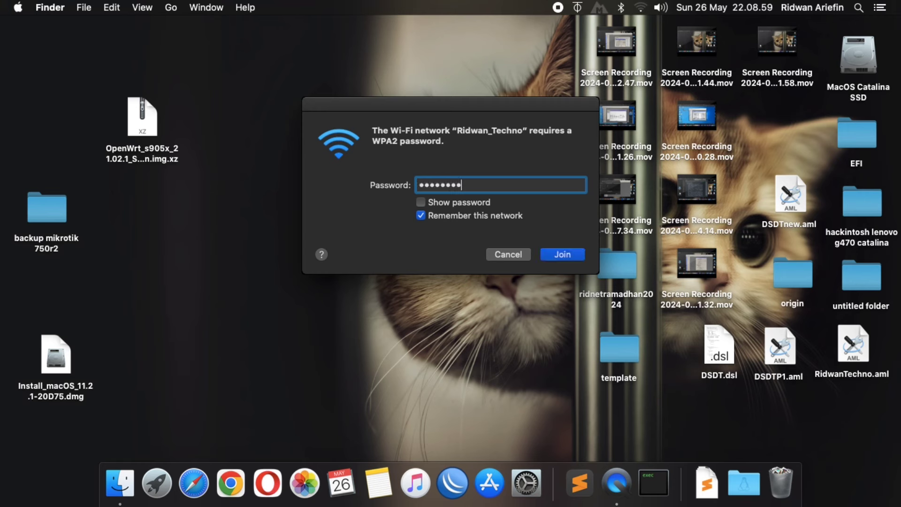
left_click(559, 254)
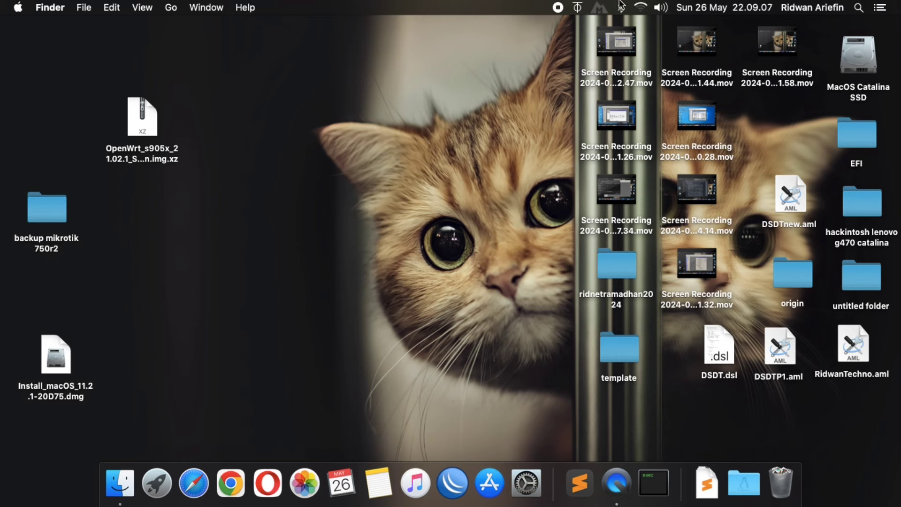
left_click(641, 8)
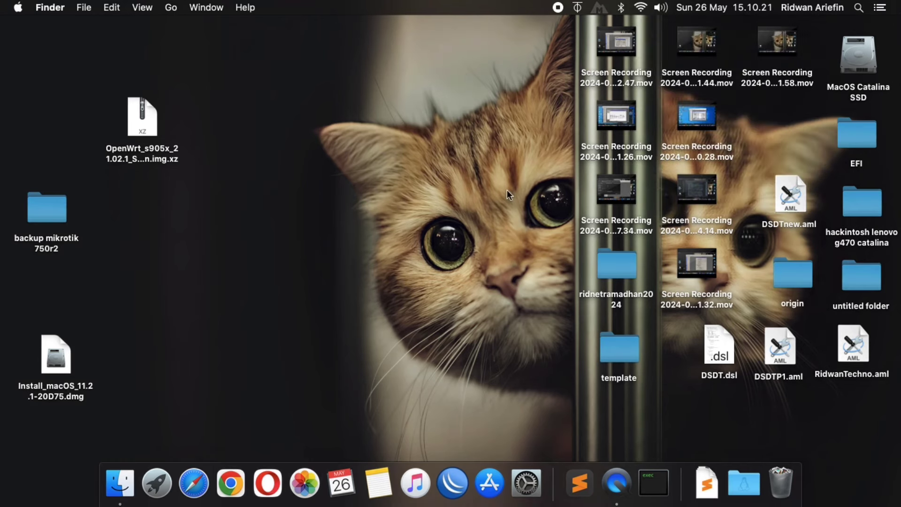
Switch to Chrome and open YouTube from the new tab page's shortcuts to test the internet connection
left_click(239, 473)
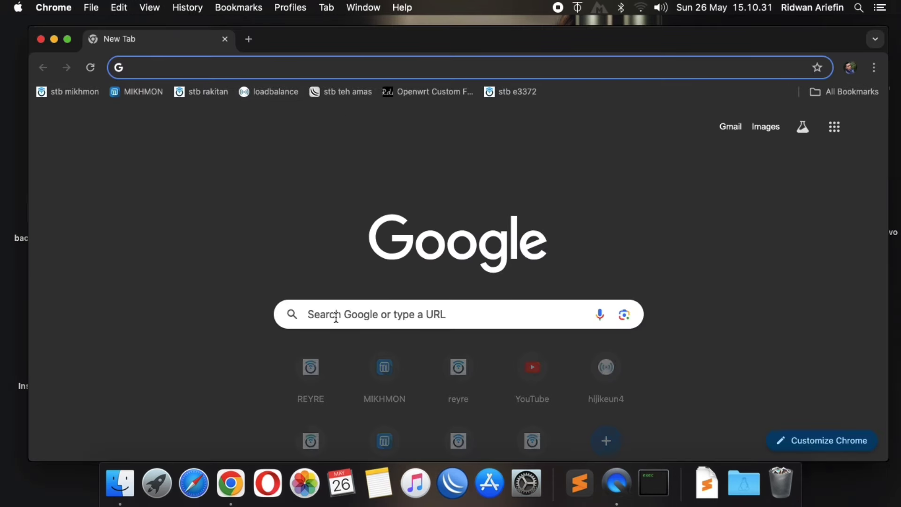
left_click(345, 312)
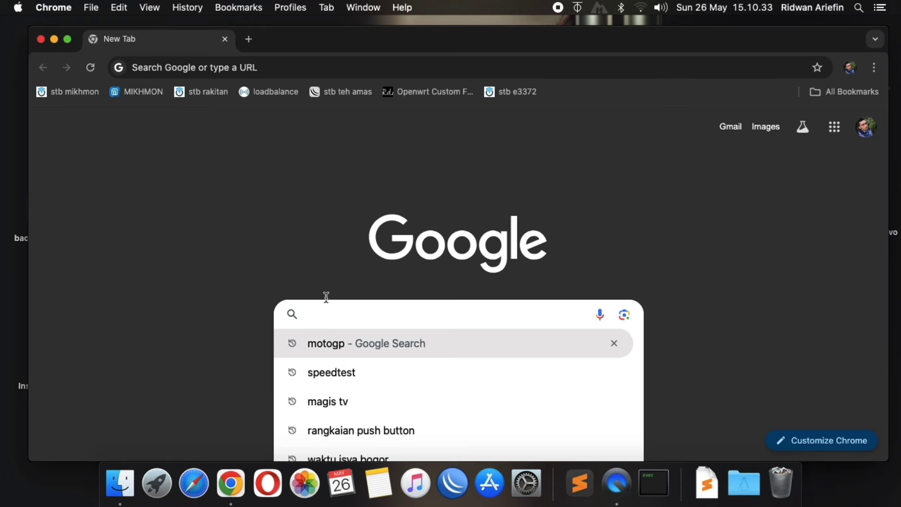
left_click(317, 260)
left_click(539, 374)
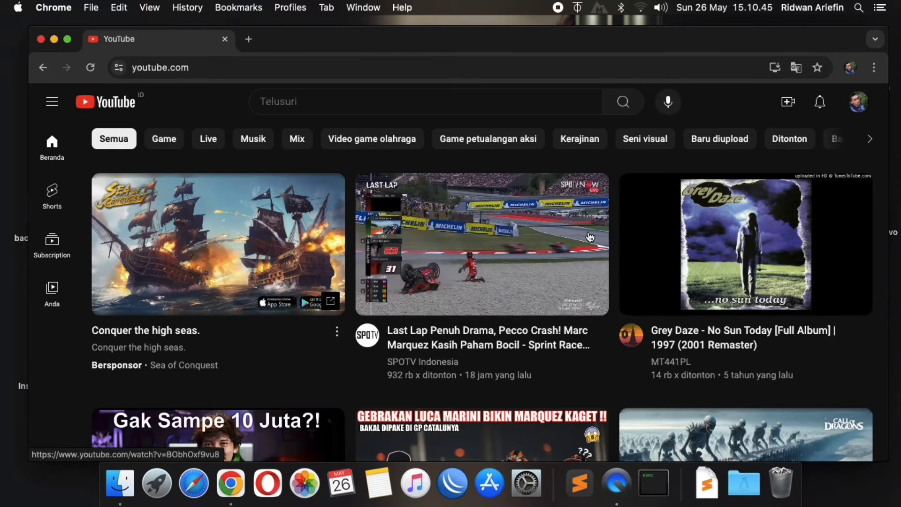
Look over the YouTube home page and search for "ridwan techno"
scroll(632, 294, "down", 8)
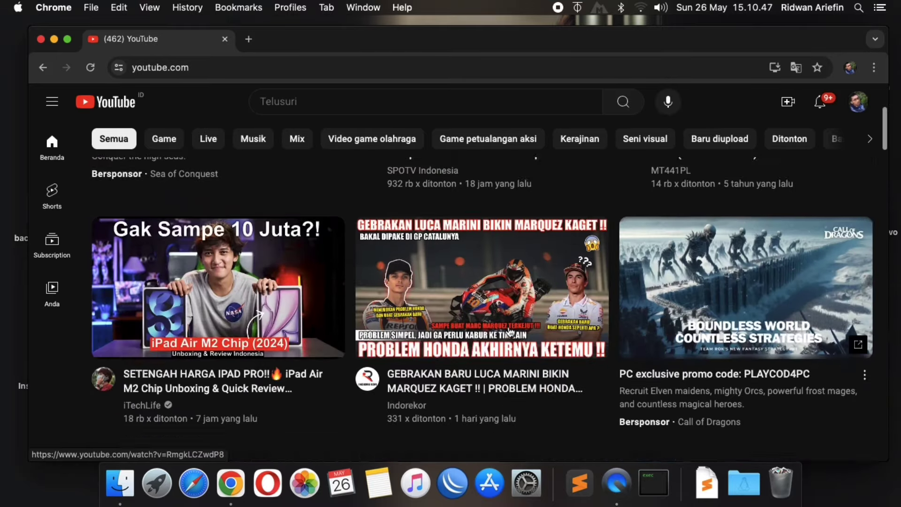
scroll(512, 331, "up", 5)
scroll(511, 332, "up", 3)
left_click(328, 102)
type("ridwa")
left_click(308, 137)
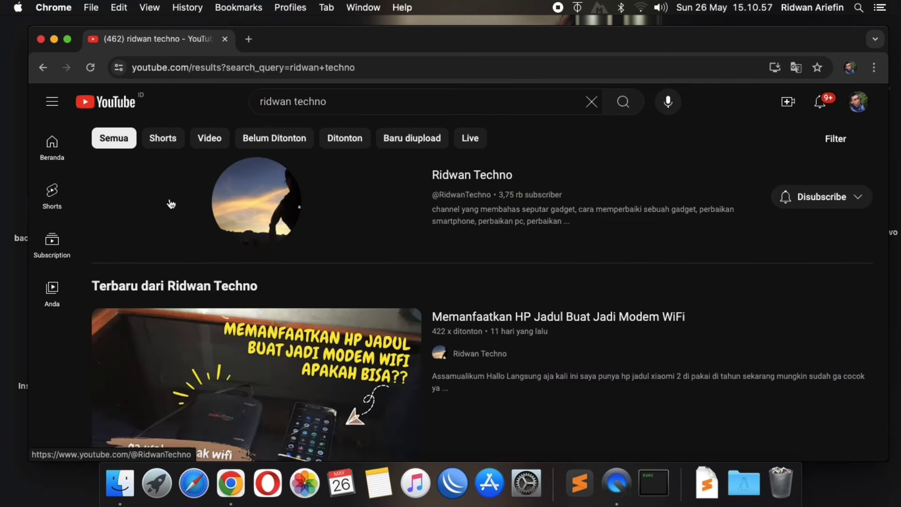
Open the Ridwan Techno channel from the search results and browse its home page
left_click(482, 184)
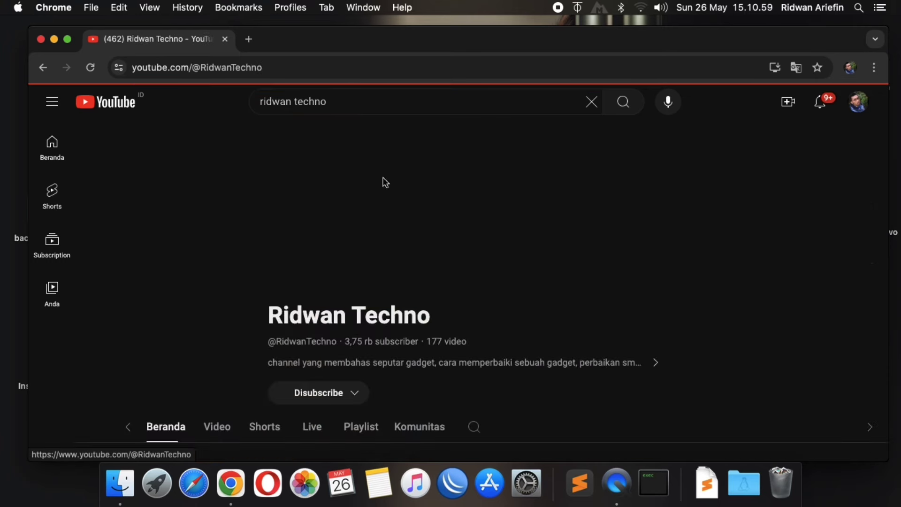
scroll(541, 237, "down", 5)
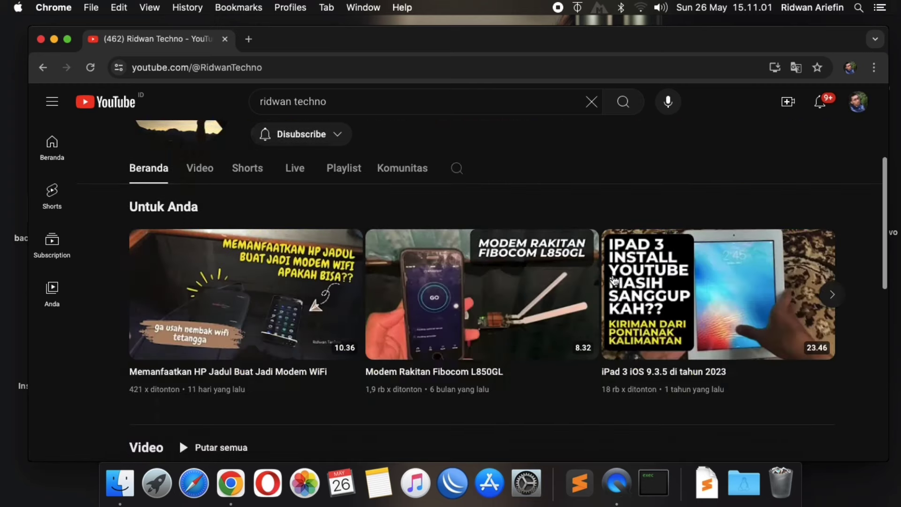
scroll(516, 230, "up", 2)
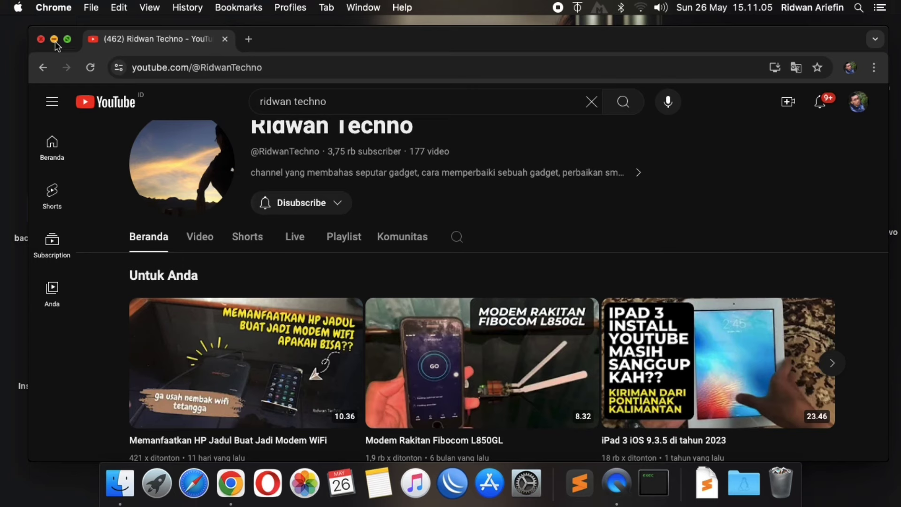
Play the video "Memanfaatkan HP Jadul Buat Jadi Modem WiFi" to test streaming, and minimize the browser
left_click(343, 328)
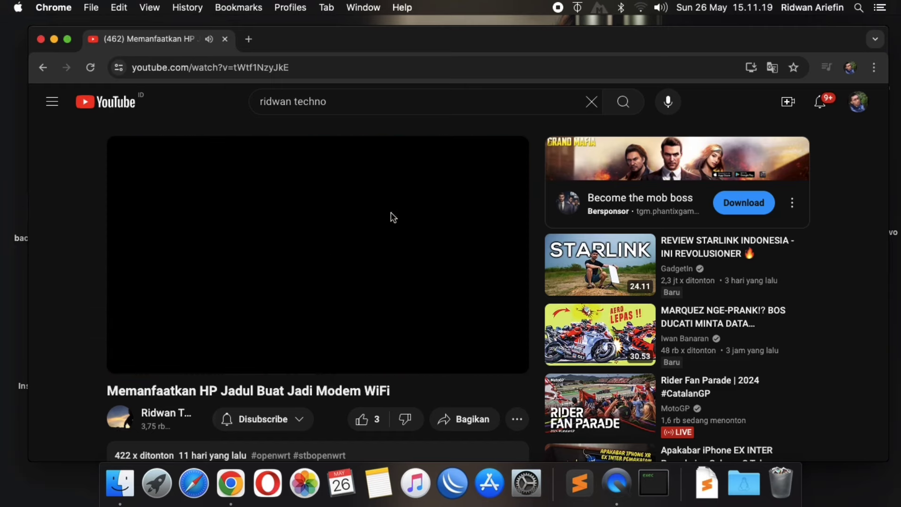
left_click(205, 430)
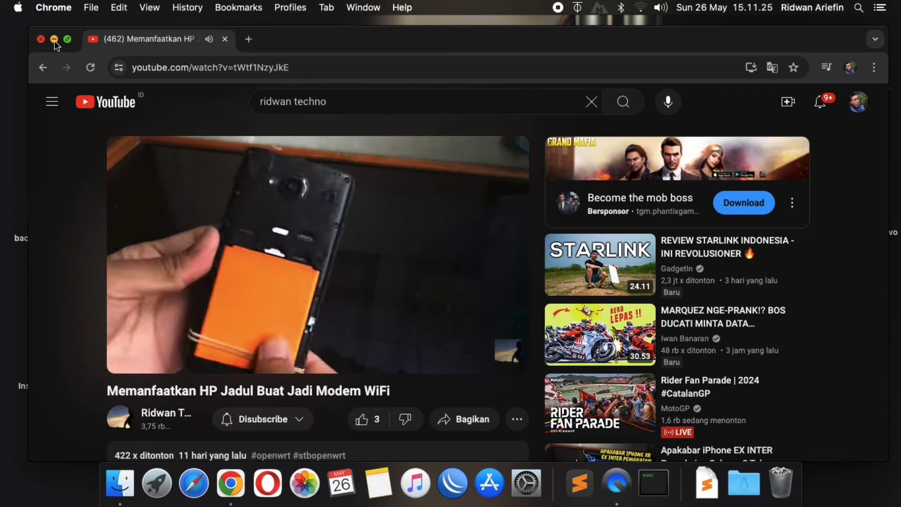
left_click(55, 39)
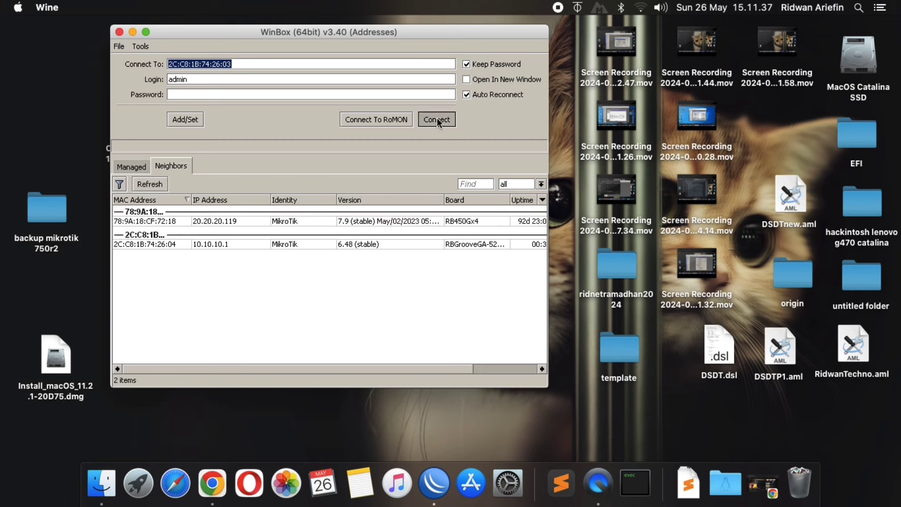
Switch to WinBox, connect to the router at 2C:C8:1B:74:26:03 as admin and close the session
left_click(436, 119)
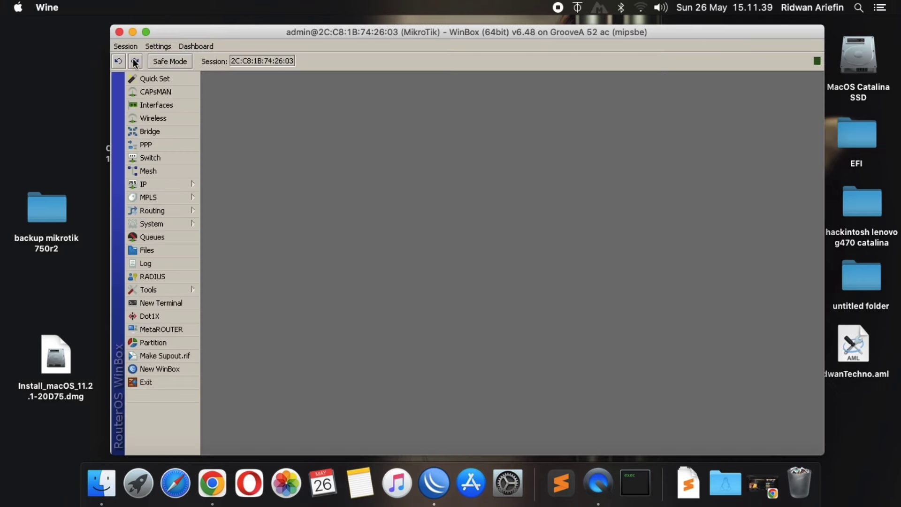
left_click(119, 32)
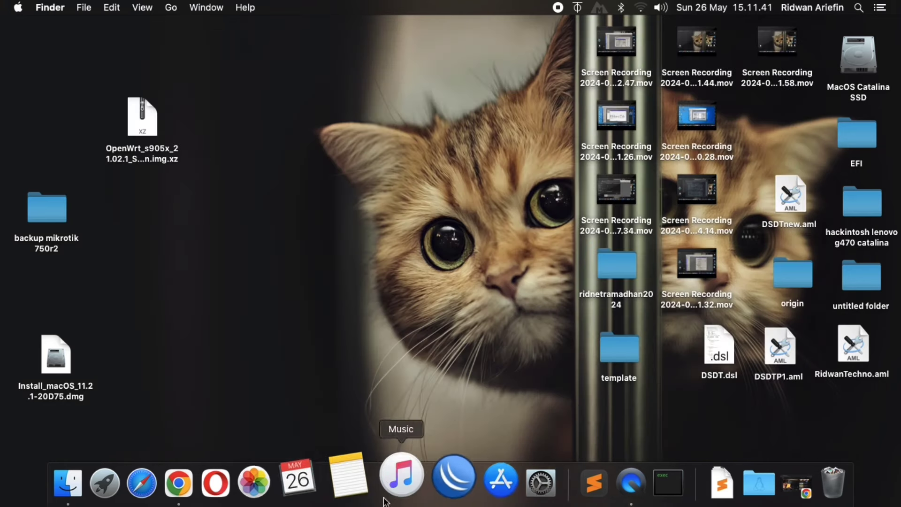
Relaunch WinBox, refresh the neighbor list and connect to the GrooveA router at 2C:C8:1B:74:26:04 as admin
left_click(439, 474)
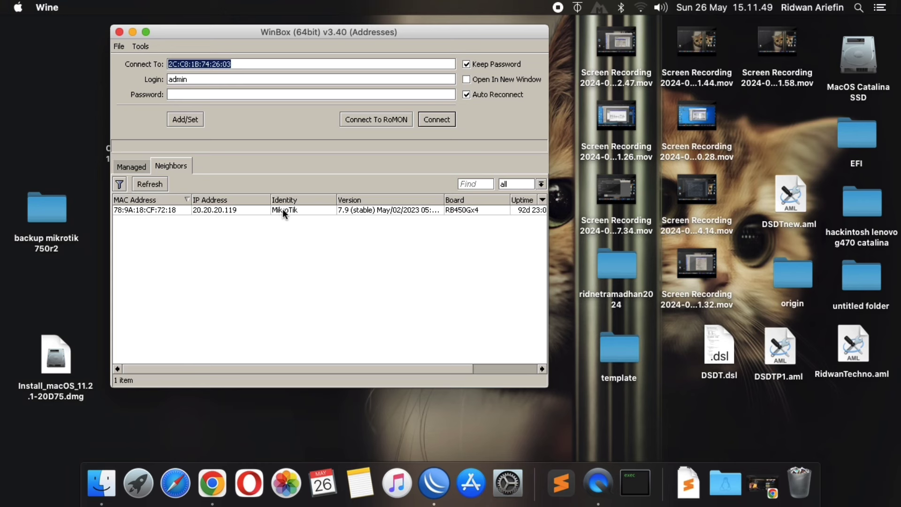
left_click(151, 184)
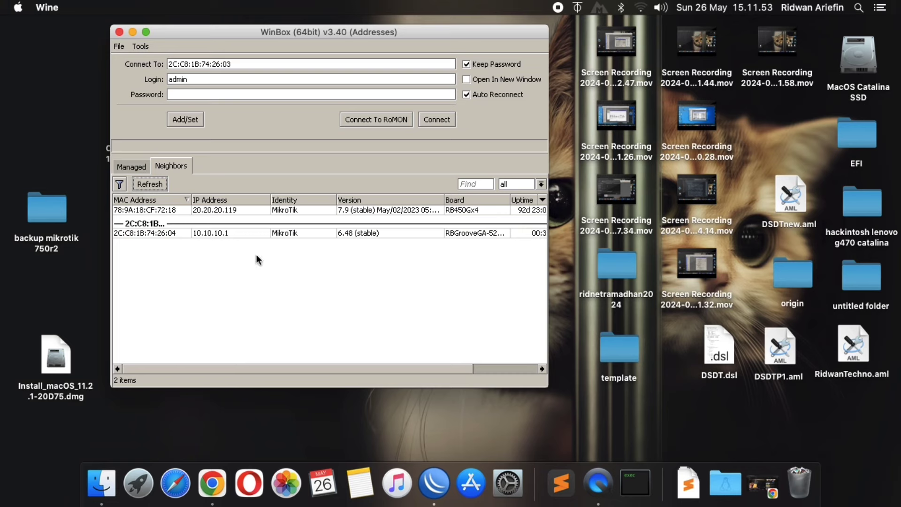
left_click(154, 230)
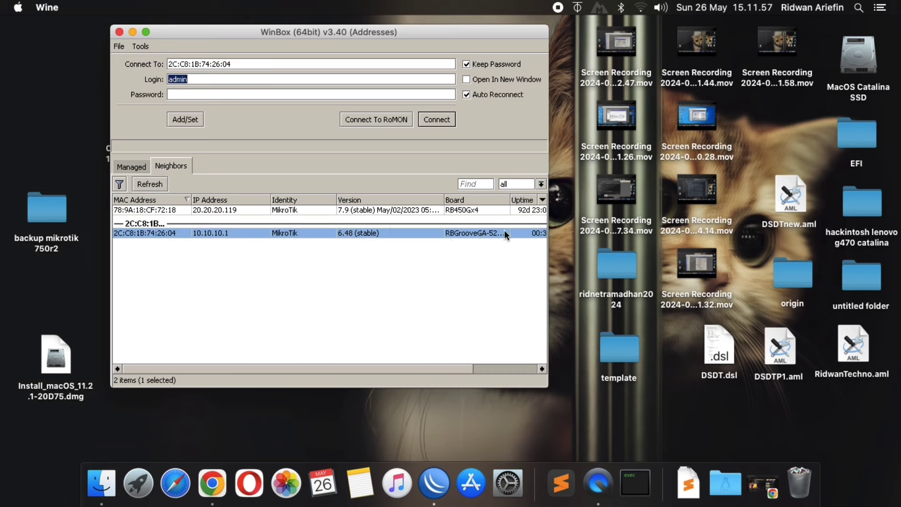
left_click(438, 120)
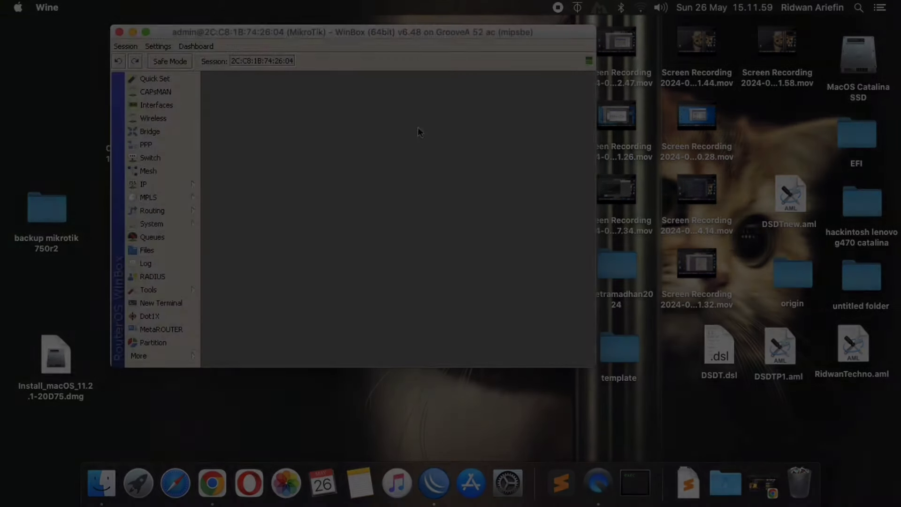